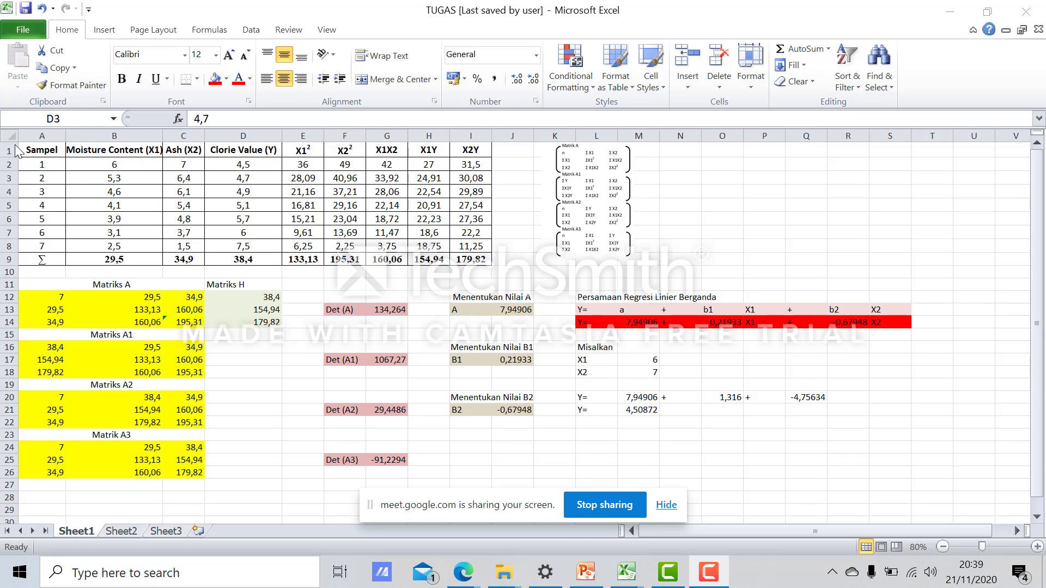
Step: Examine the sample numbers and the column headings of the data table, from Moisture Content (X1) through X2Y
click(136, 166)
drag(46, 152, 48, 242)
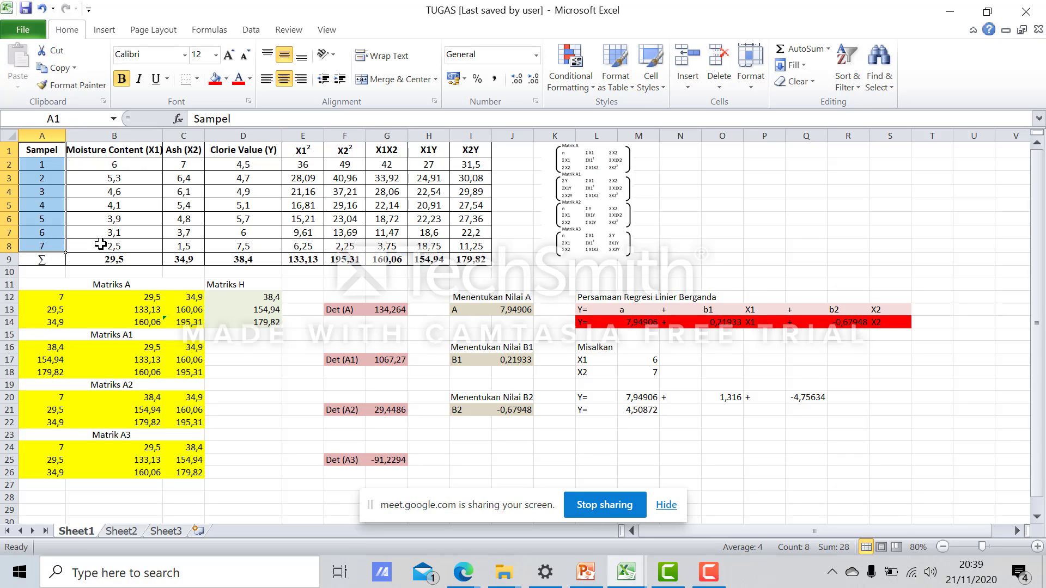
click(100, 243)
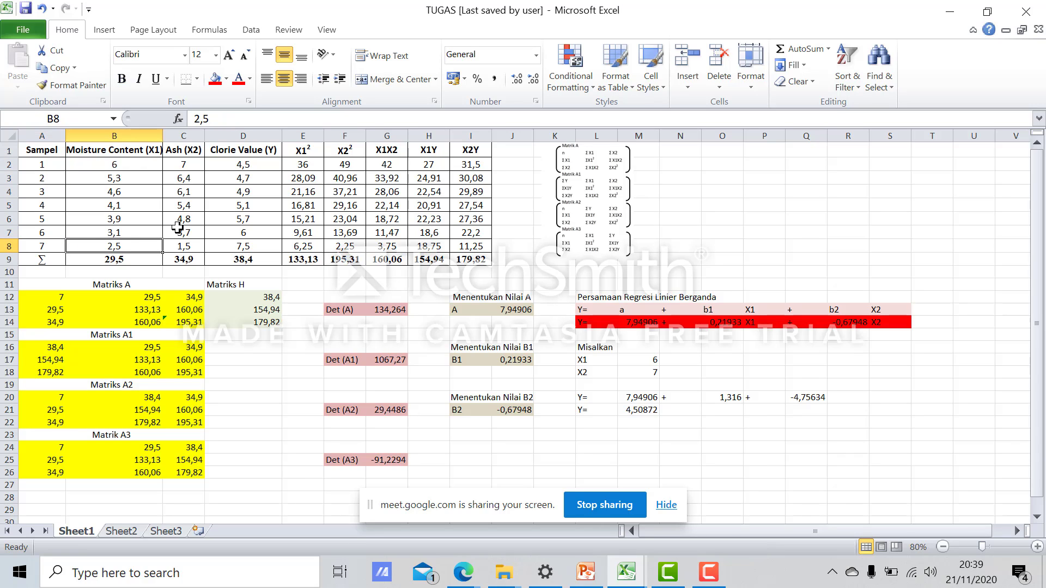
drag(127, 151, 252, 156)
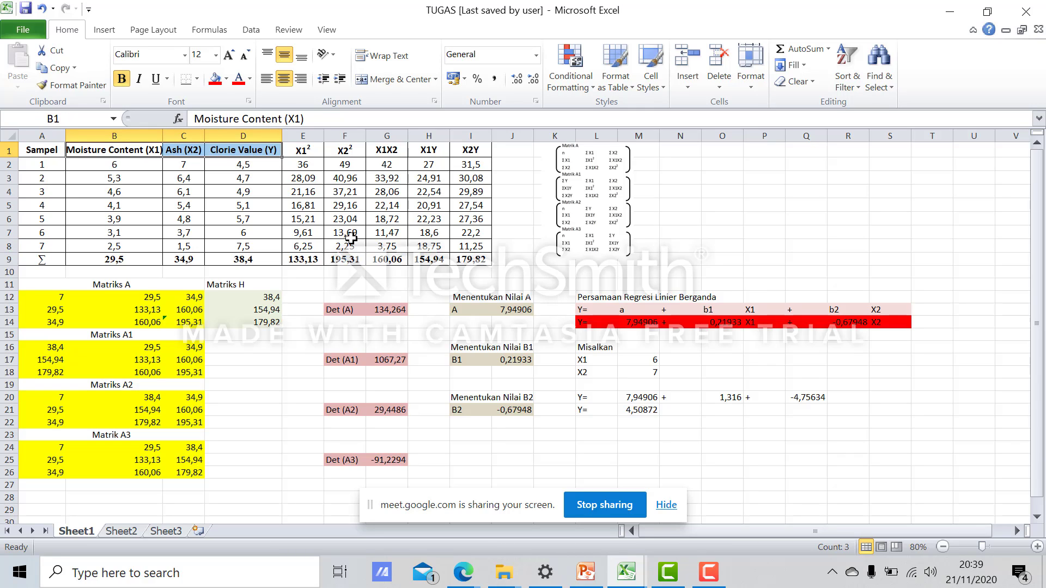
click(264, 182)
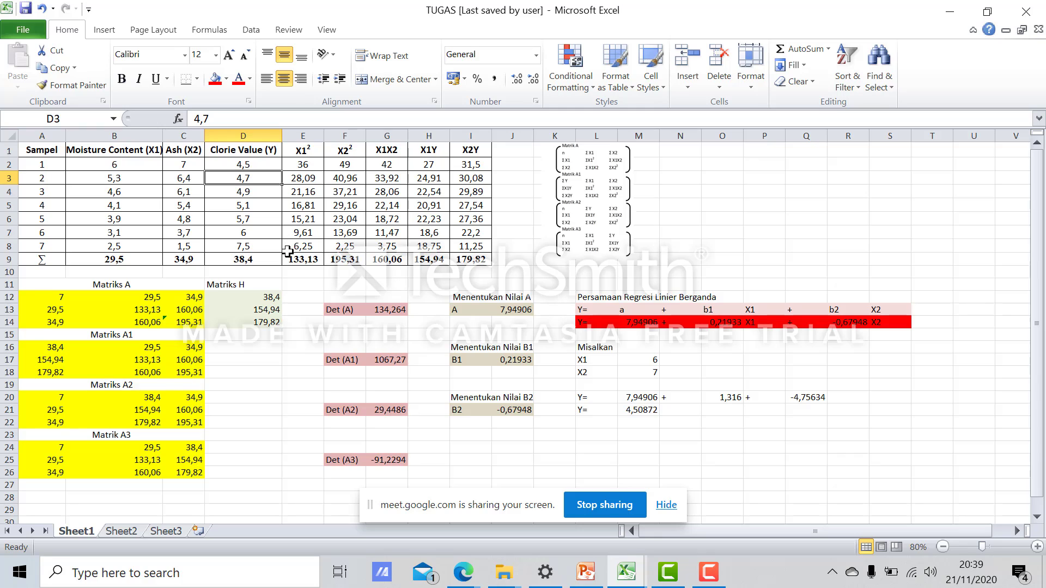
drag(310, 151, 474, 155)
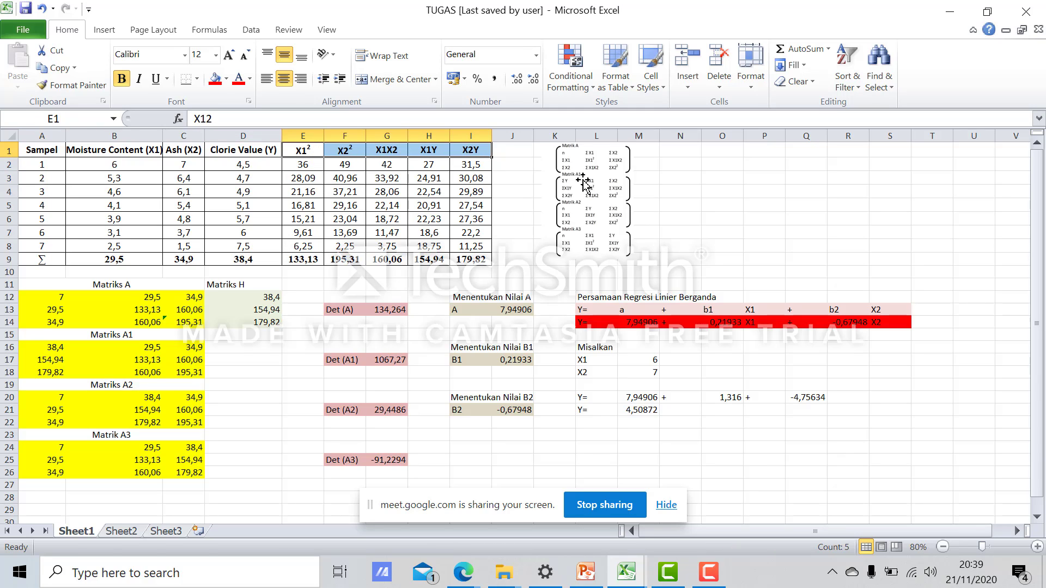
click(509, 173)
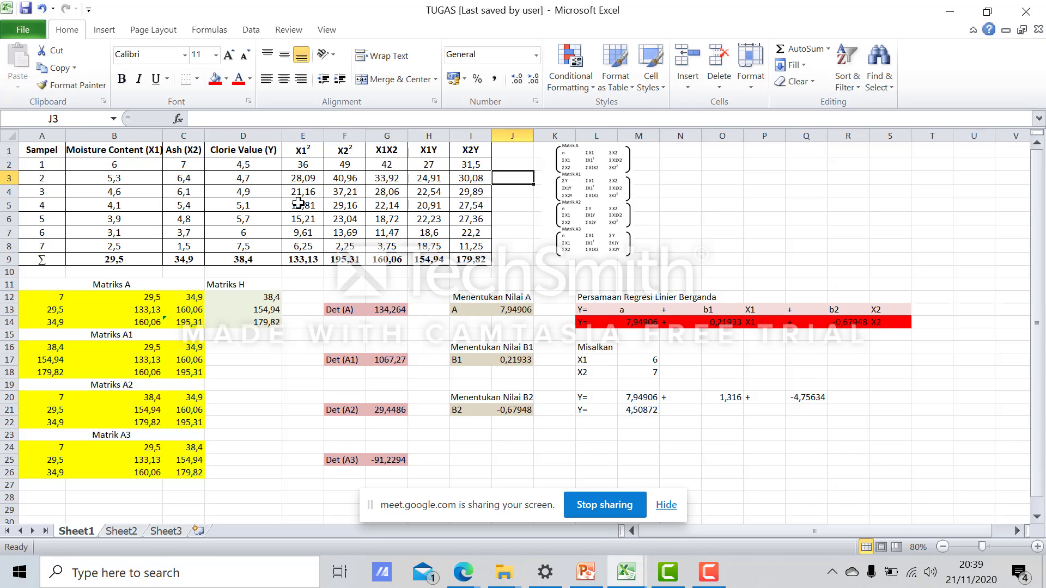
Step: Inspect sample 1's formulas for X1², X2² and X1X2, along with the table's sum row
double_click(313, 166)
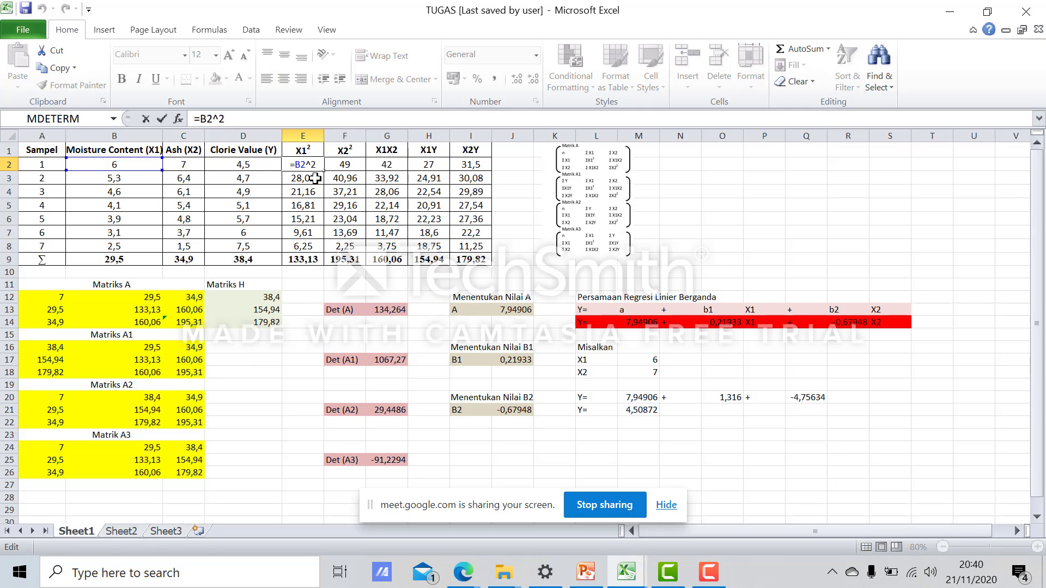
key(Return)
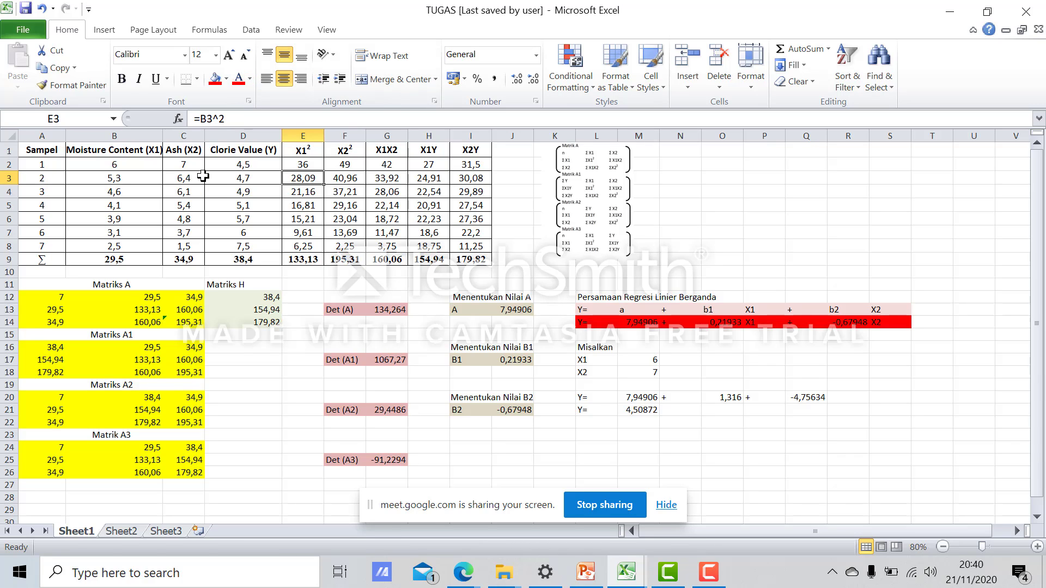
click(354, 166)
double_click(354, 166)
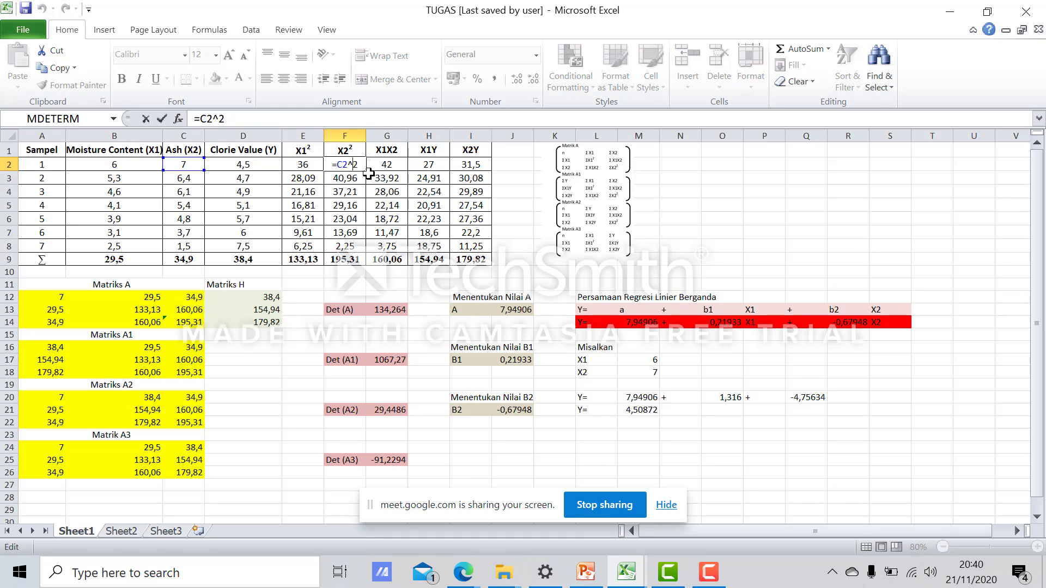
key(Return)
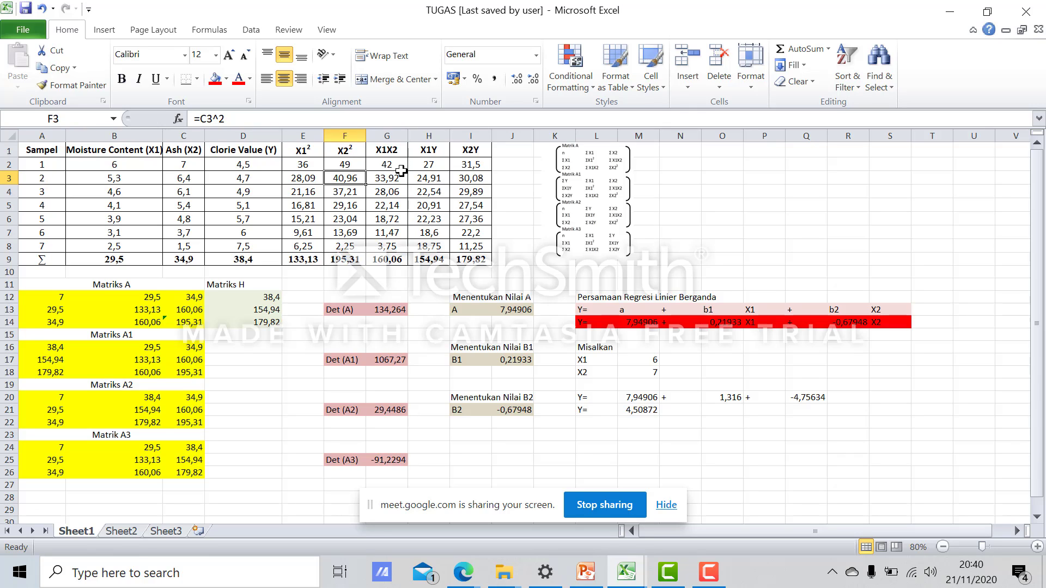
click(391, 166)
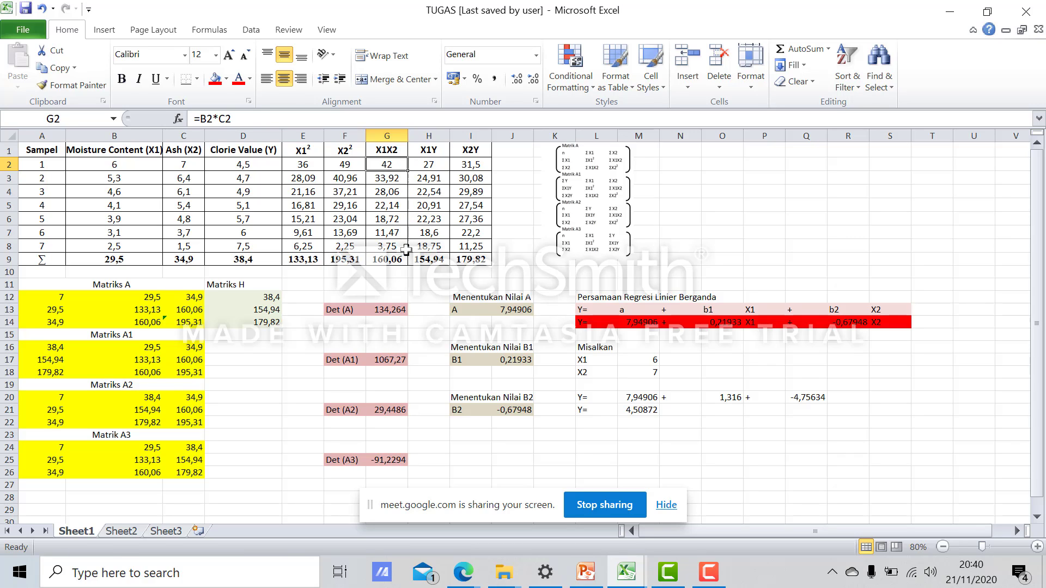
double_click(386, 165)
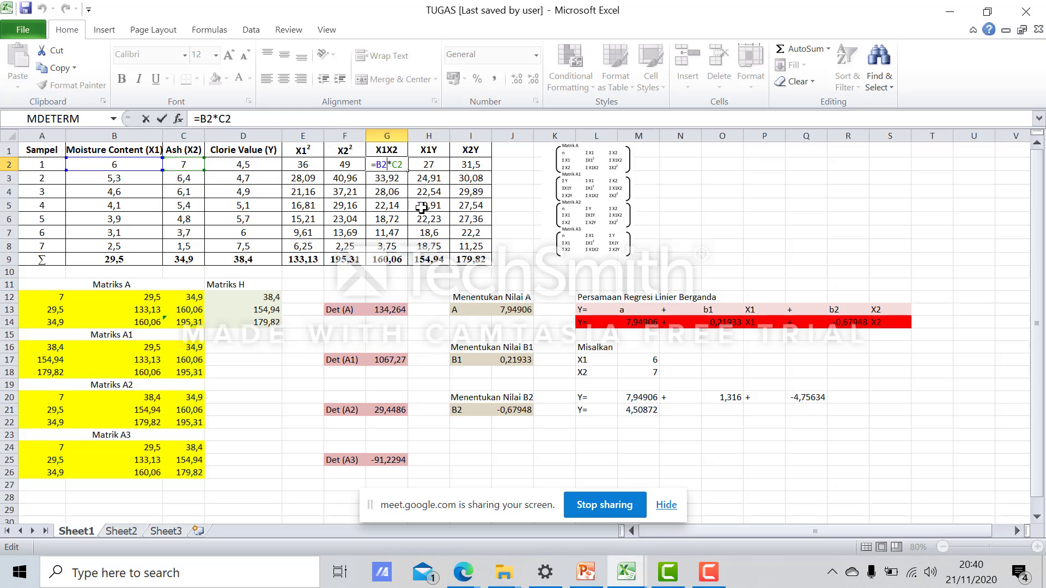
key(Return)
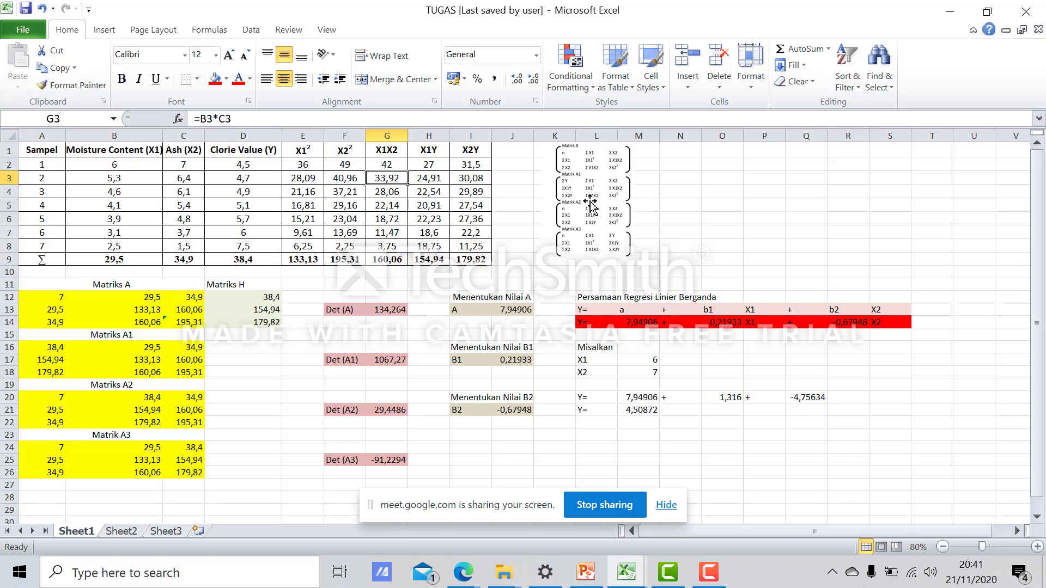
drag(46, 259, 468, 260)
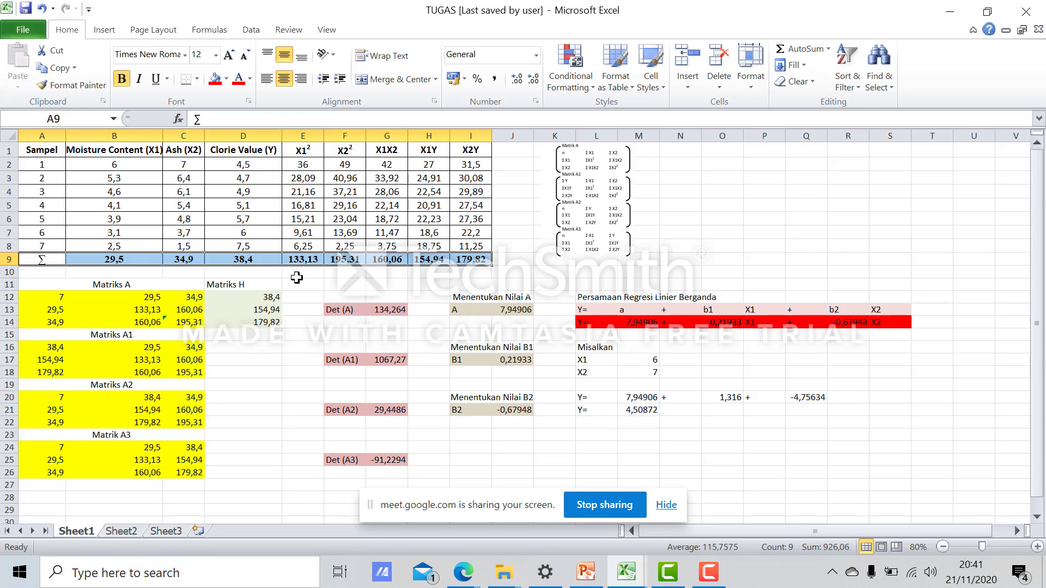
click(530, 262)
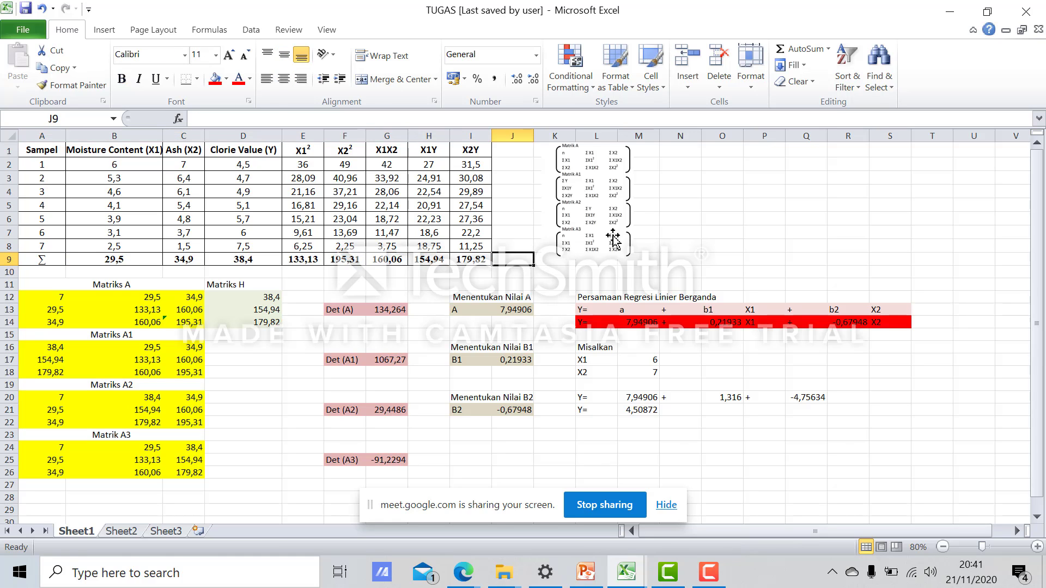
Step: Enlarge the matrix layout picture and place it beside the yellow matrices for comparison with Matriks A through A3
drag(613, 228, 590, 268)
drag(492, 343, 402, 524)
drag(310, 369, 313, 328)
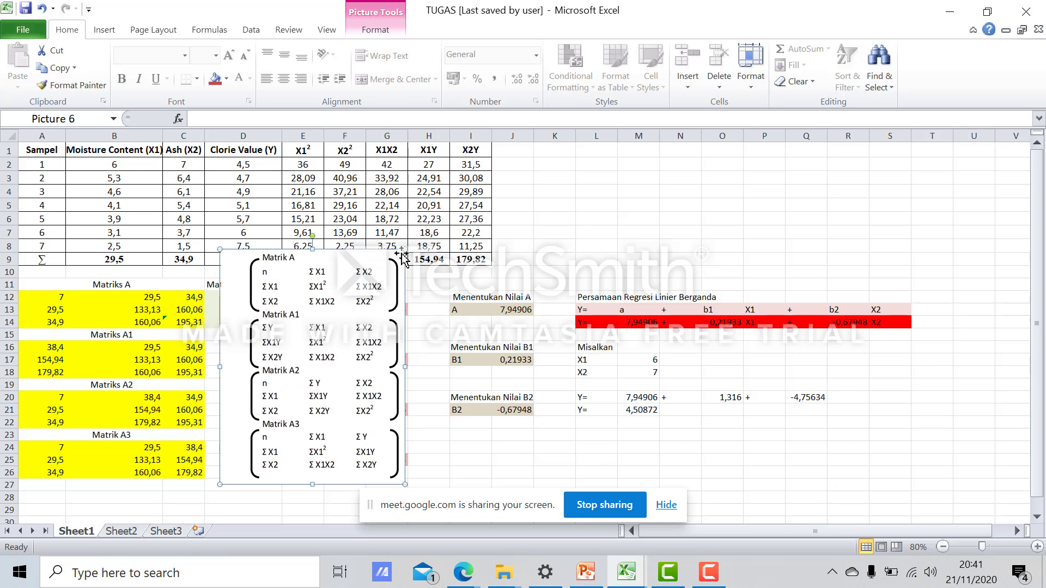
drag(405, 249, 384, 276)
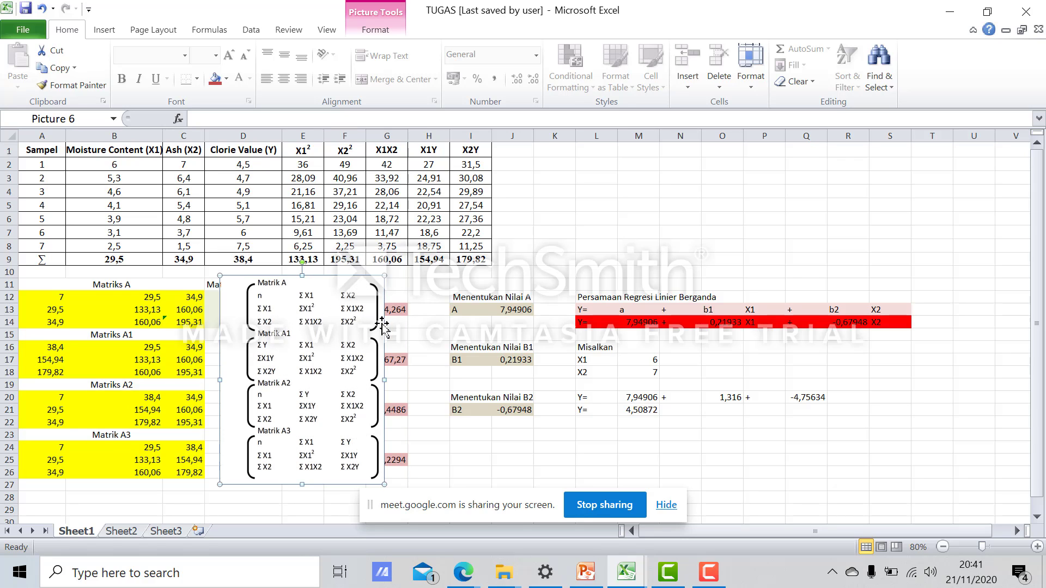
drag(318, 332, 306, 344)
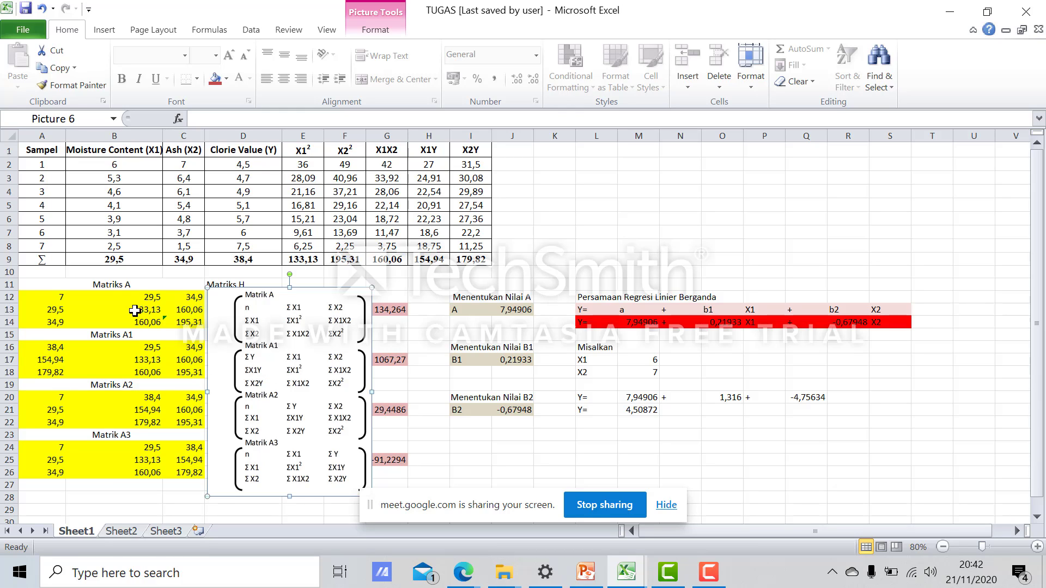
click(140, 383)
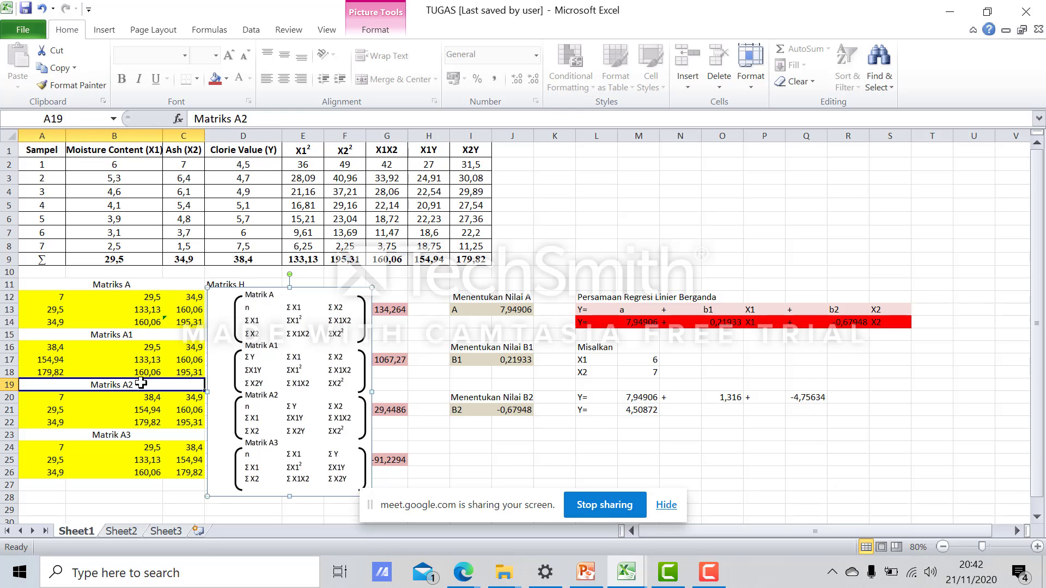
click(143, 433)
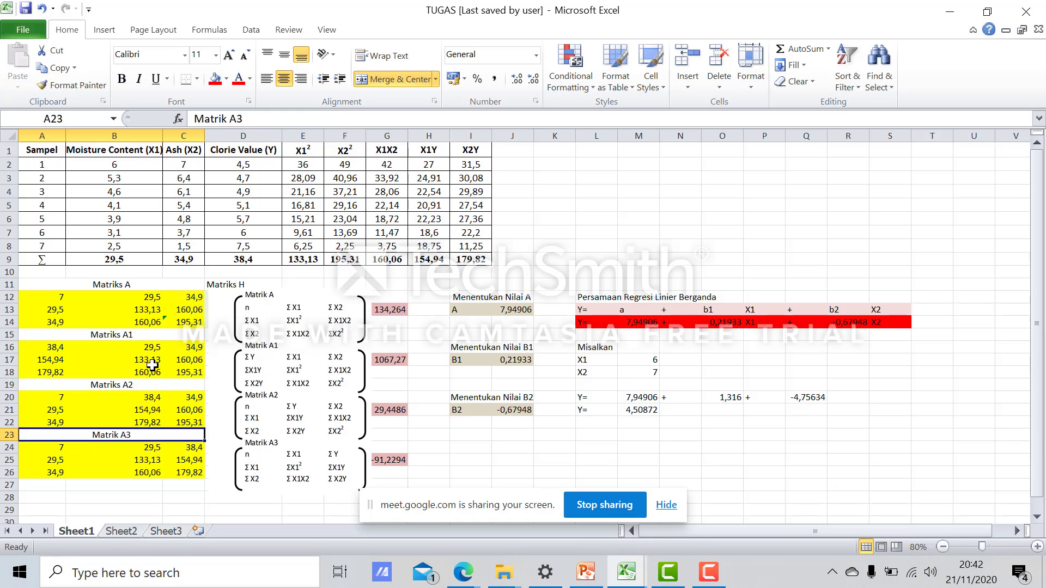
Step: Shrink the matrix layout picture and move it back to the empty area beside the data table, around columns J to L
click(313, 311)
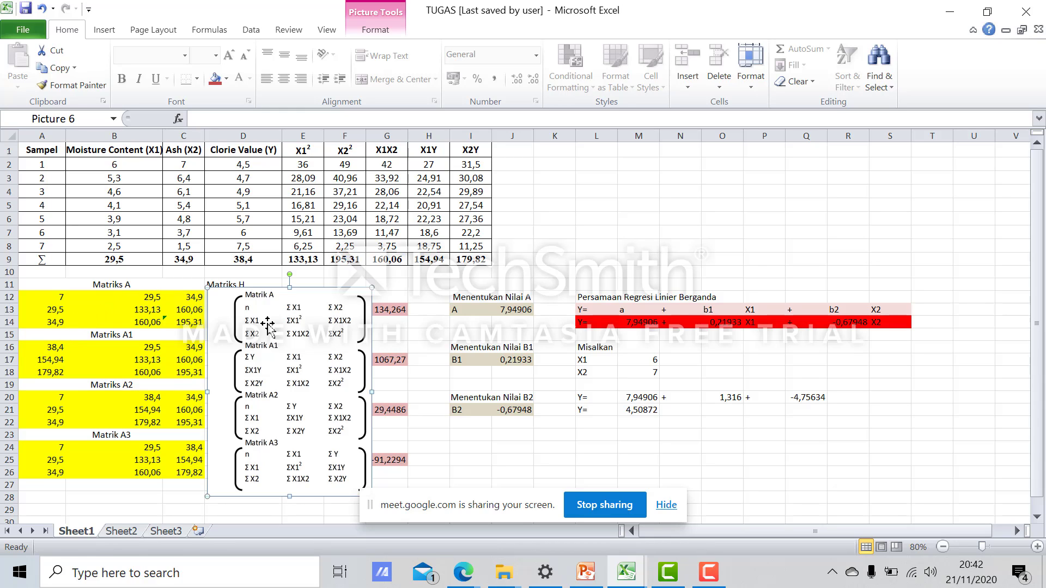
drag(282, 334, 289, 333)
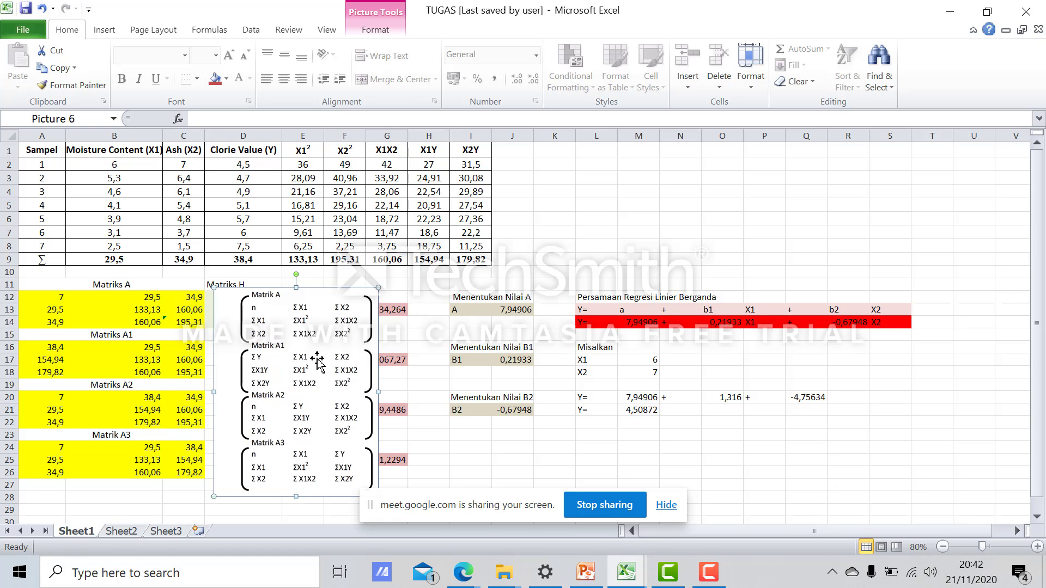
drag(275, 354, 234, 348)
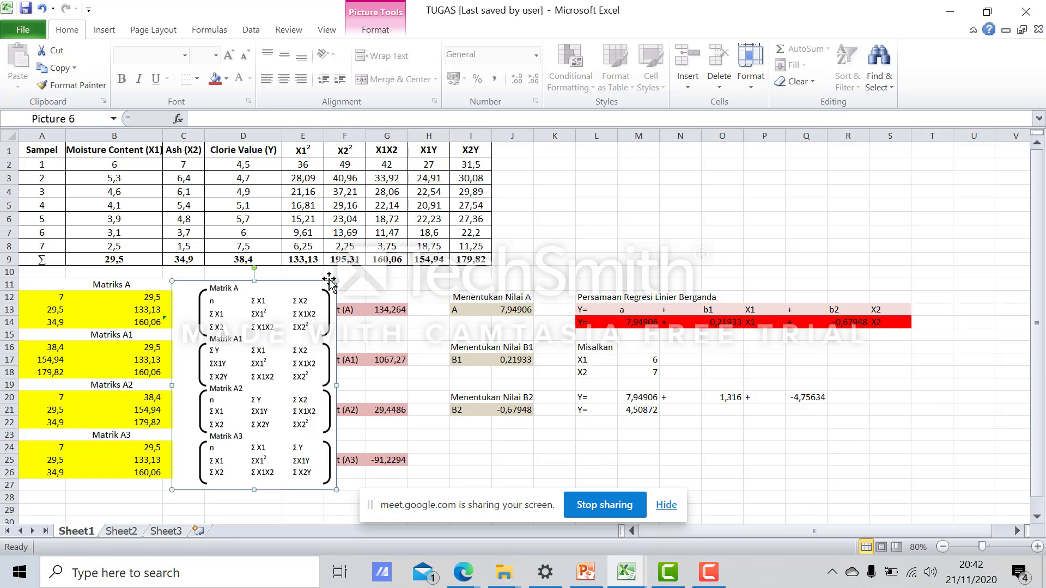
drag(335, 280, 284, 348)
drag(226, 401, 540, 220)
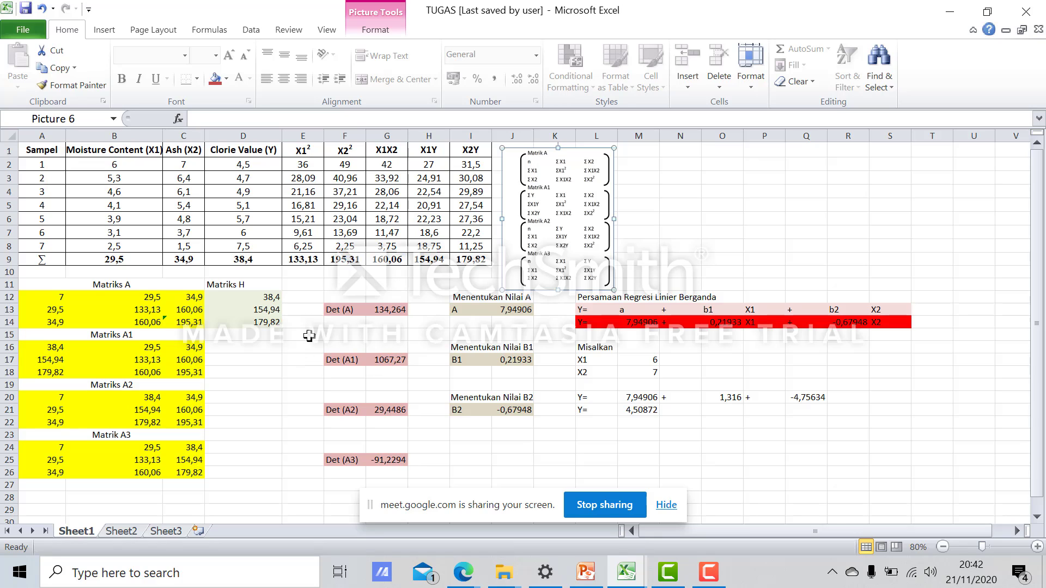
Step: Examine the four determinant results and inspect the formulas behind Det (A) and Det (A2)
drag(338, 310, 334, 460)
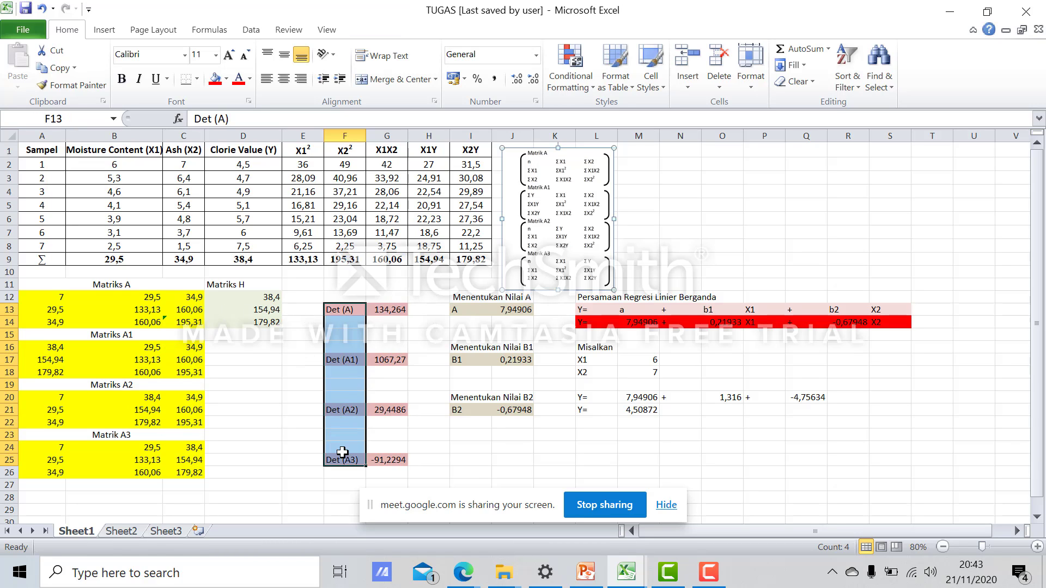
click(402, 335)
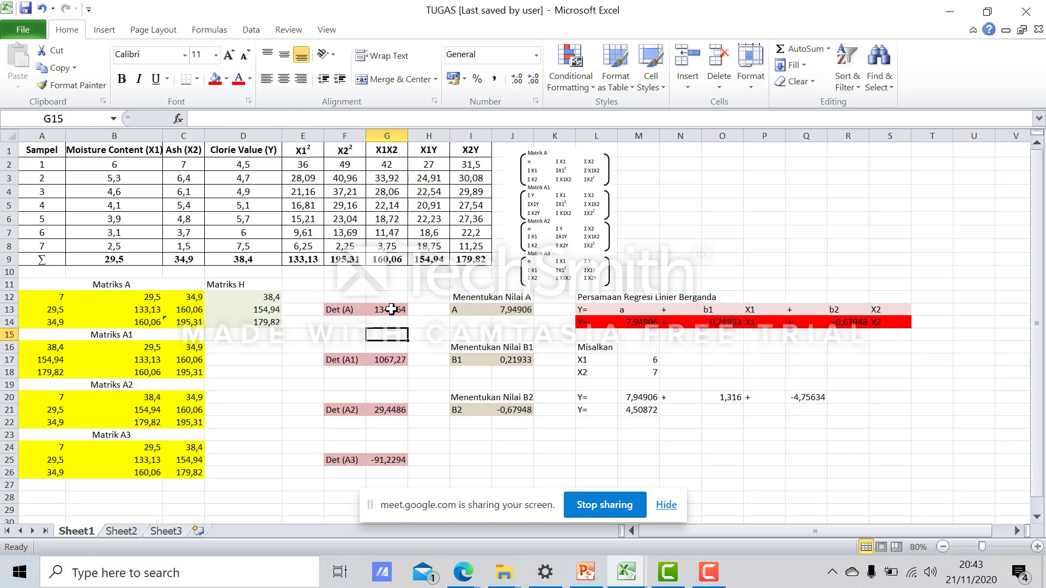
double_click(392, 309)
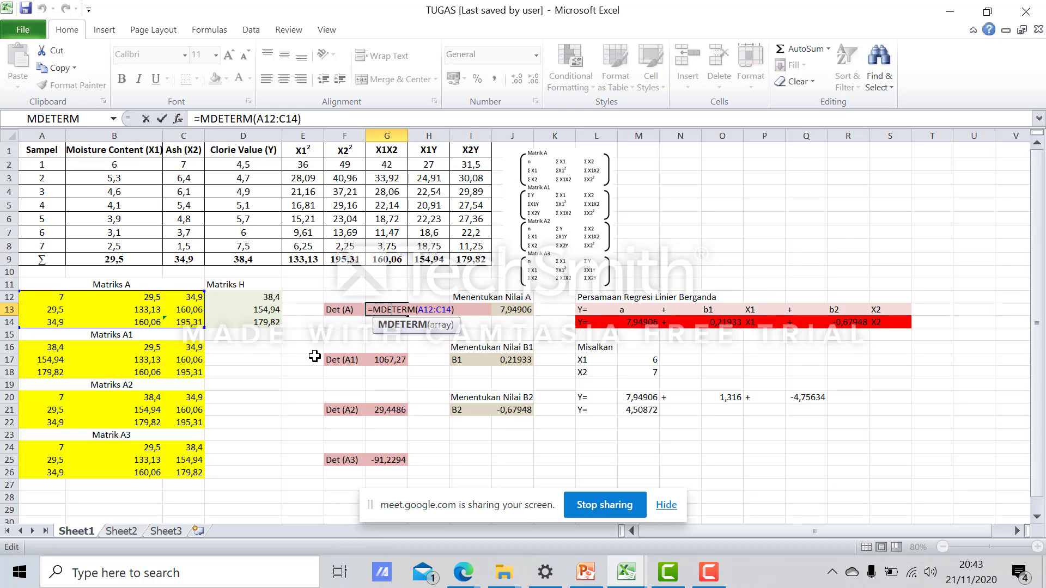
key(Return)
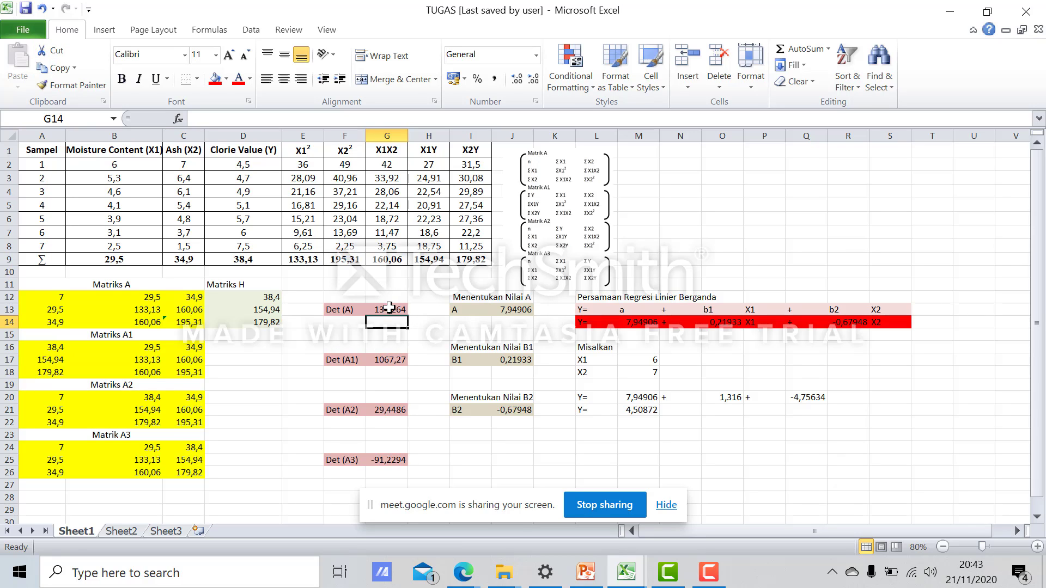
drag(389, 308, 404, 464)
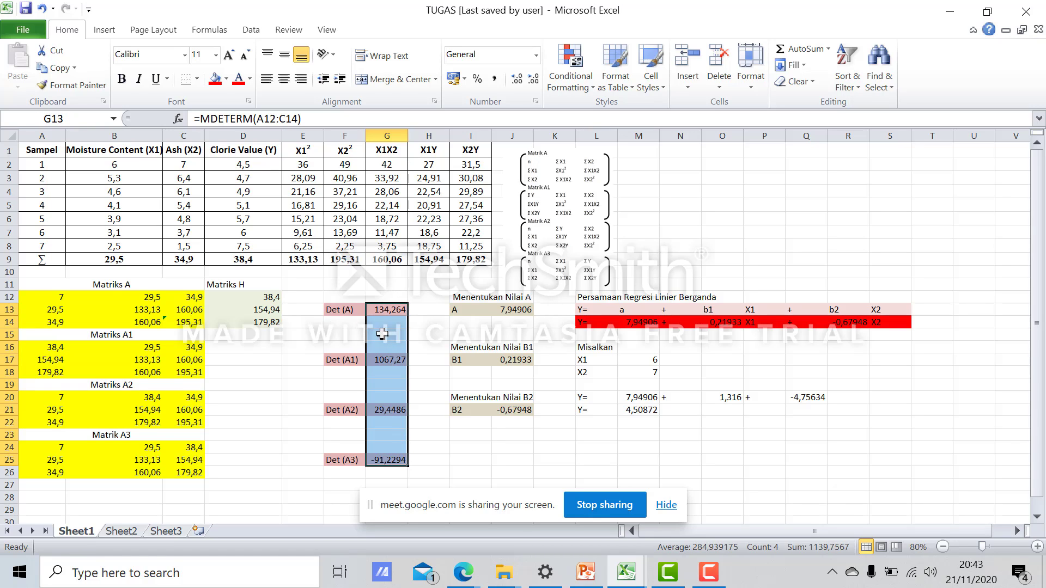
click(422, 349)
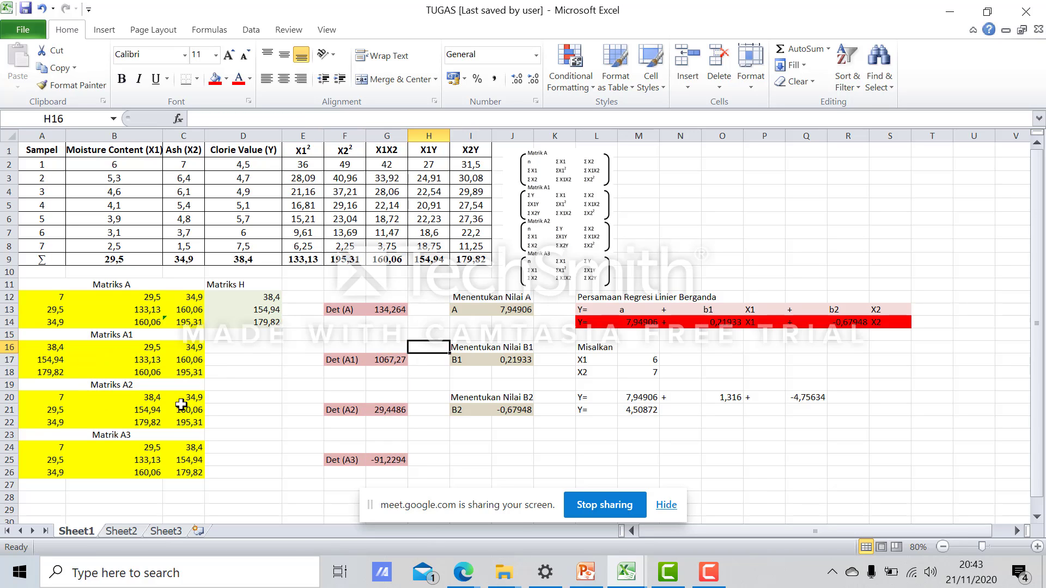
click(393, 409)
double_click(394, 408)
key(Return)
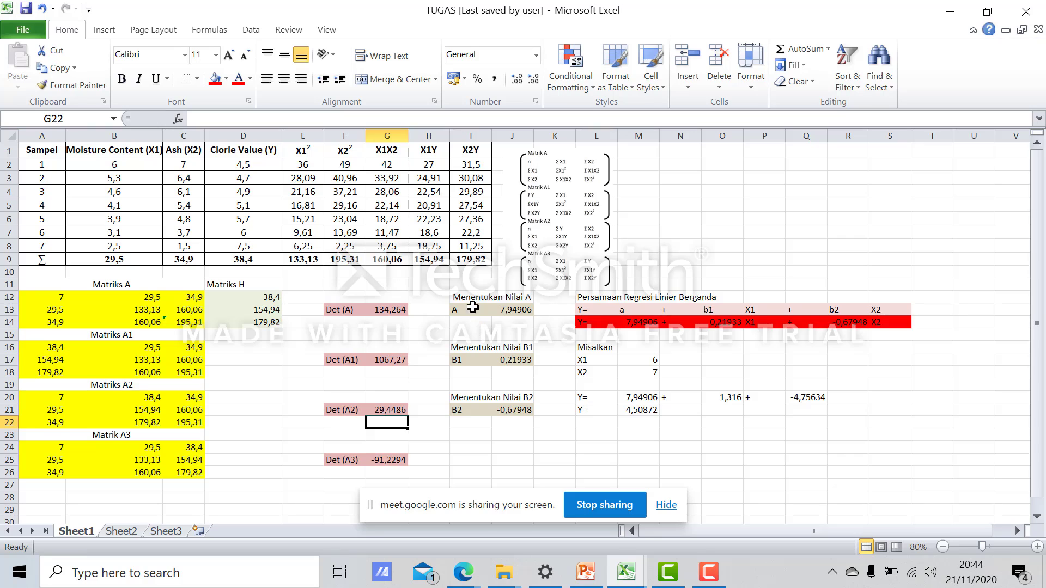
Step: Inspect the formulas behind coefficients A, B1 and B2 beside their Menentukan Nilai headings
click(472, 296)
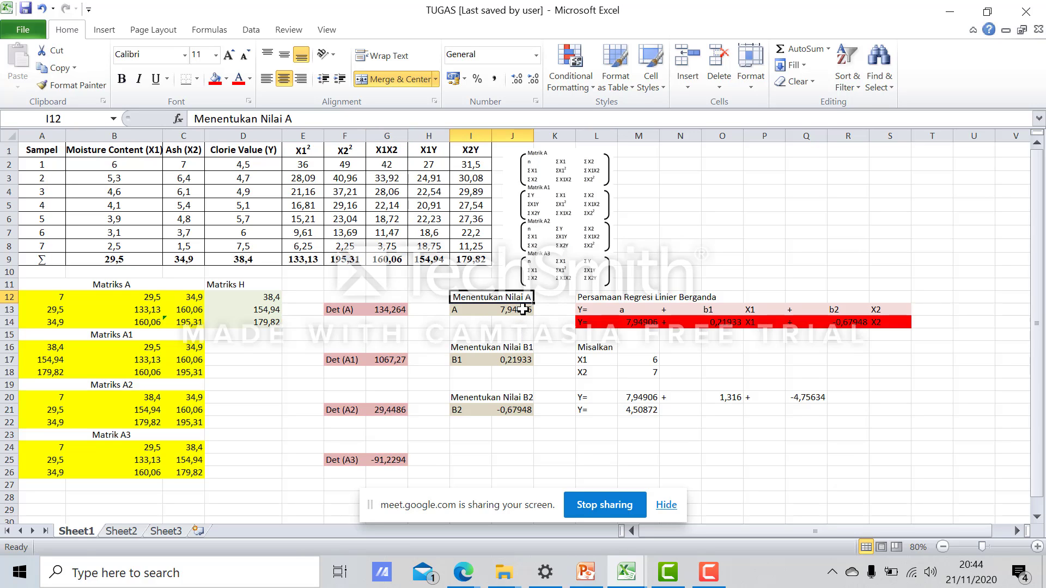
double_click(521, 309)
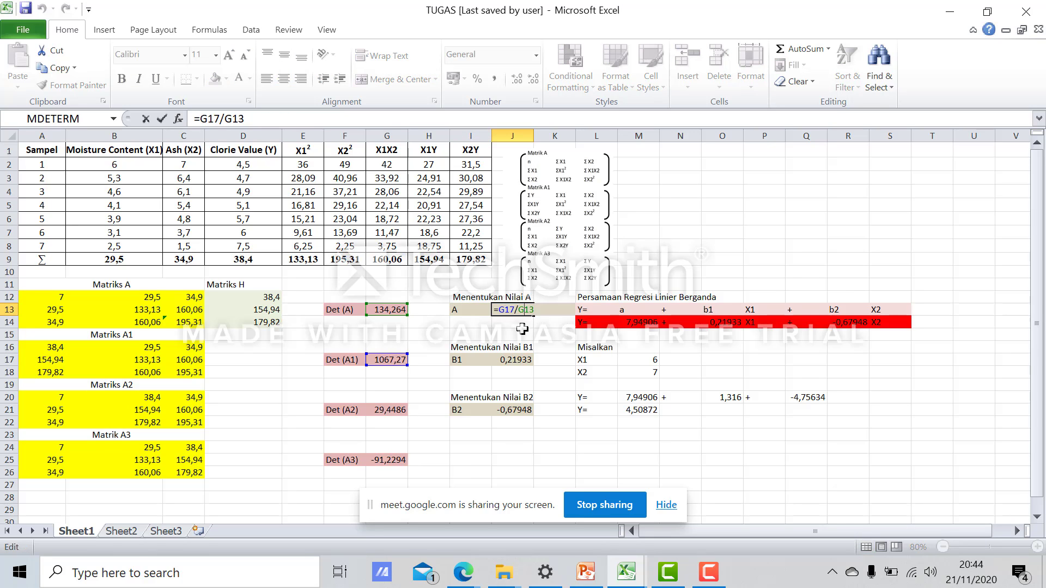
key(Return)
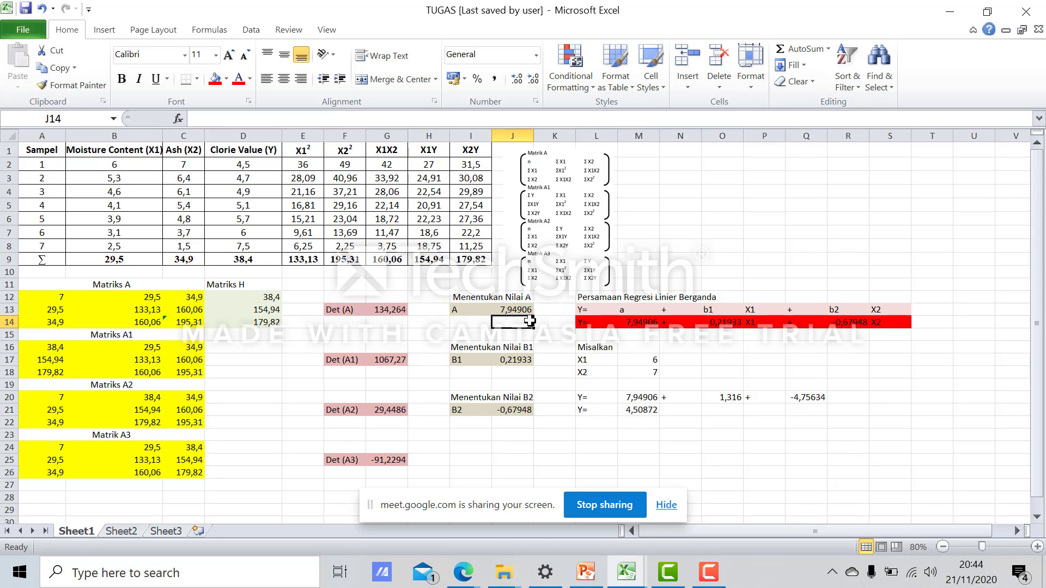
click(458, 347)
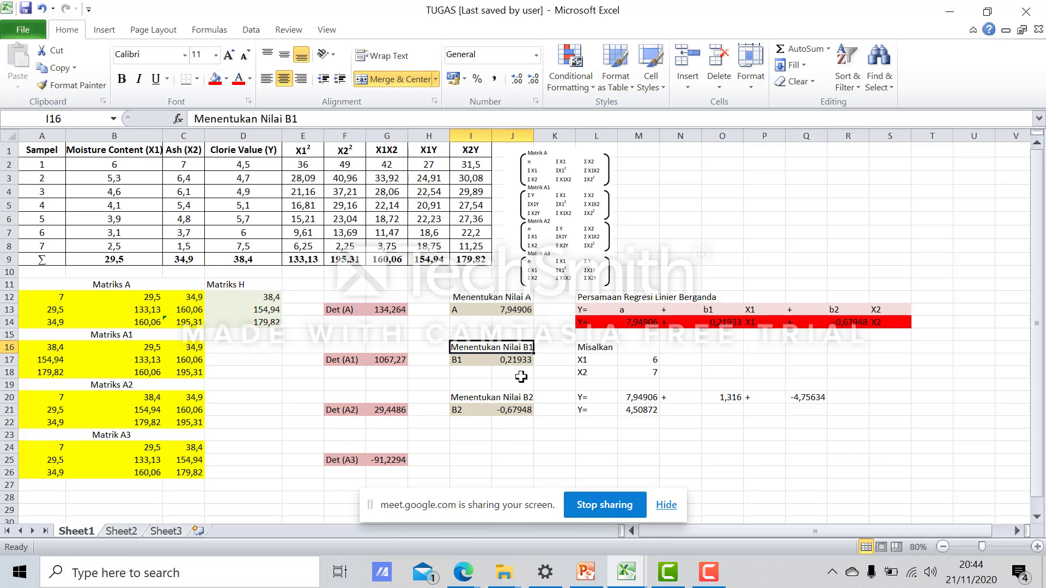
click(518, 372)
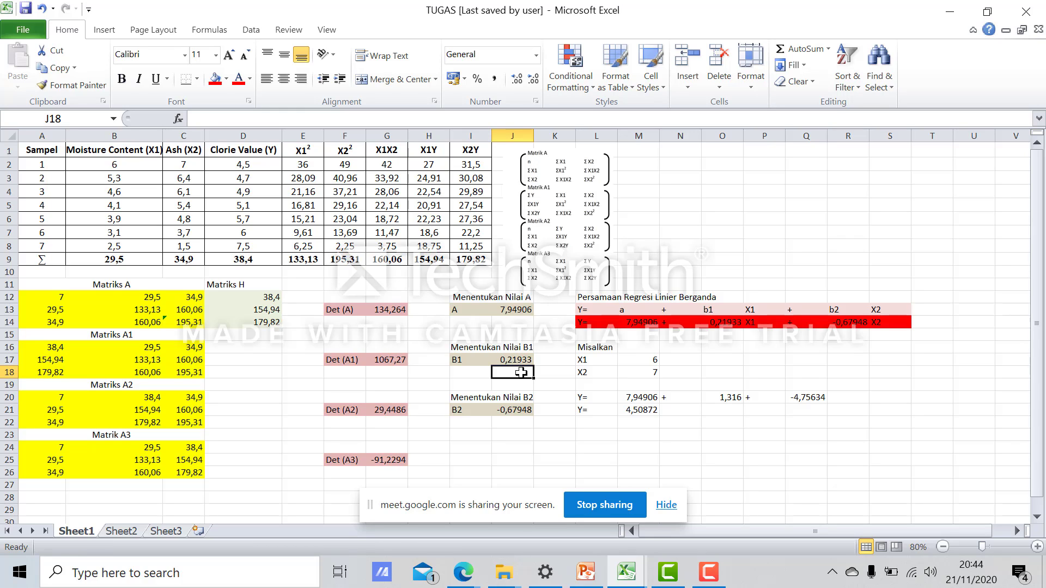
double_click(504, 360)
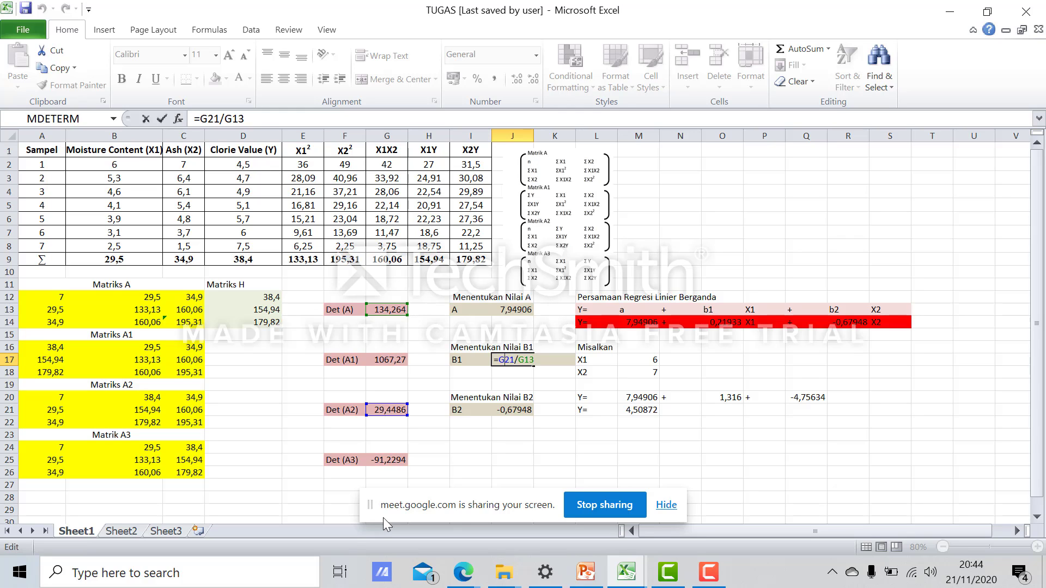
key(Return)
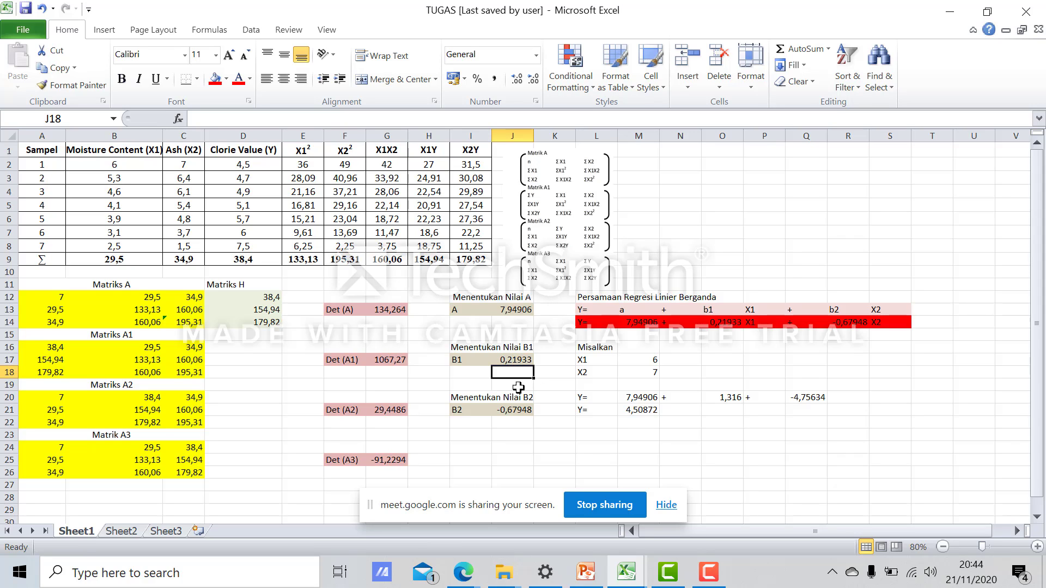
click(462, 400)
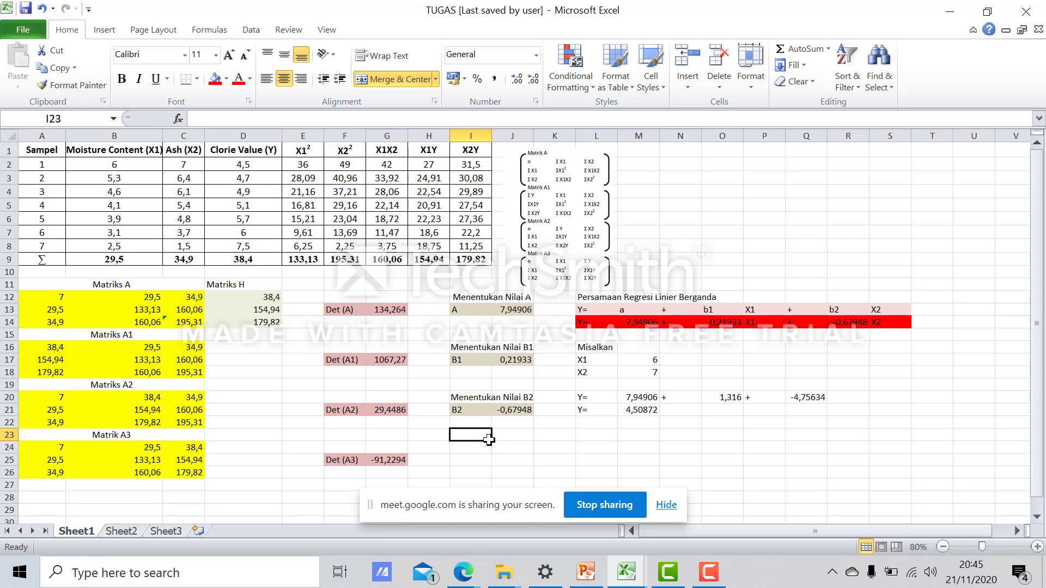
double_click(512, 411)
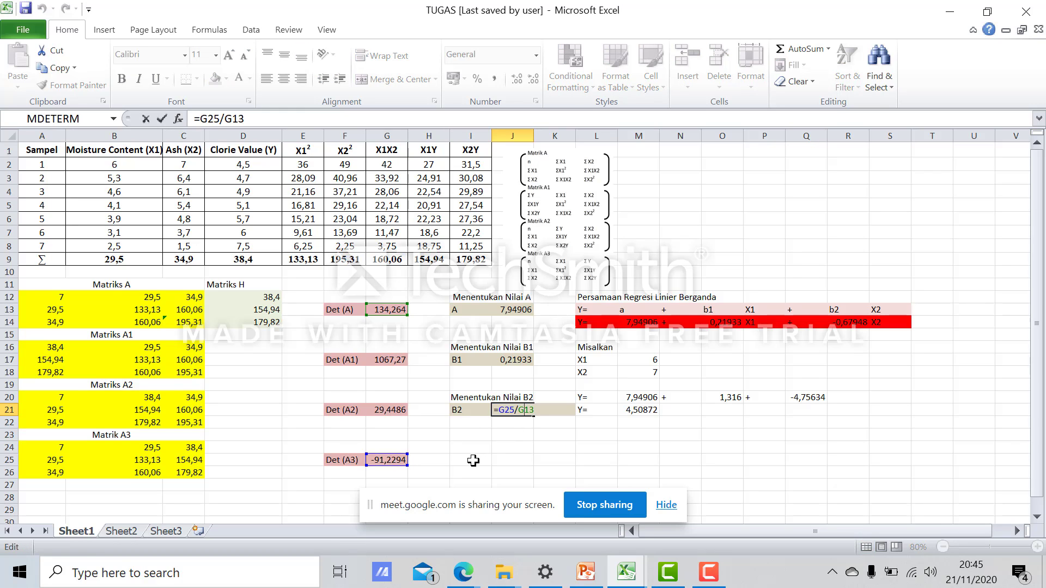
key(Return)
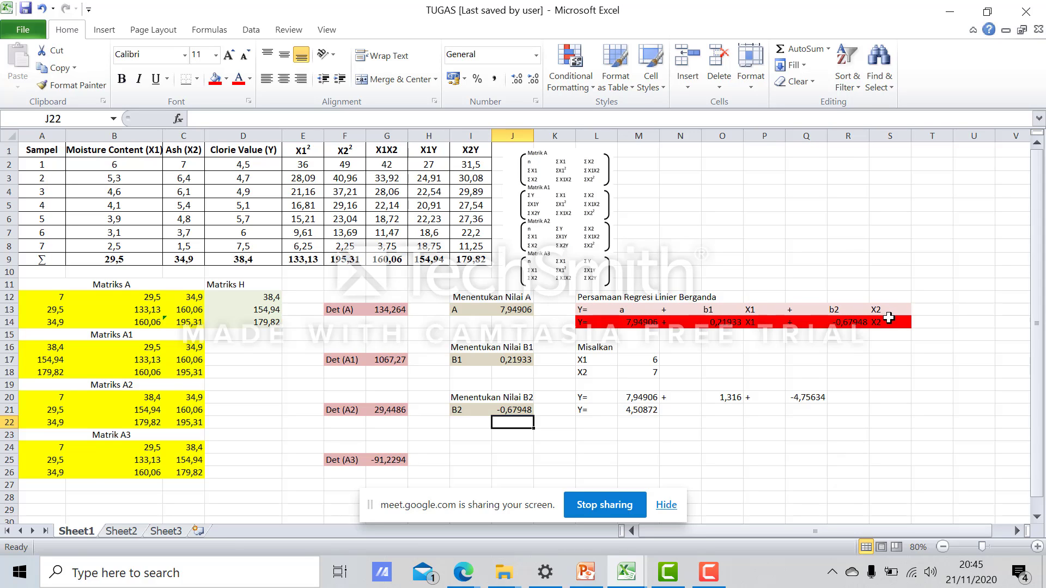
Step: Examine the multiple regression equation and its worked example, including the formula behind the final Y result in row 21
click(808, 381)
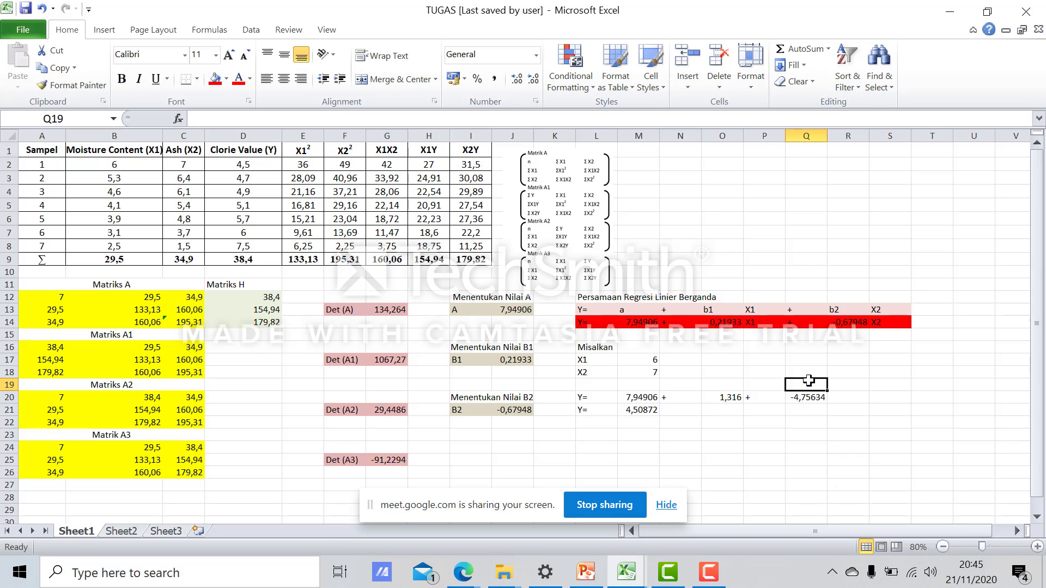
click(793, 355)
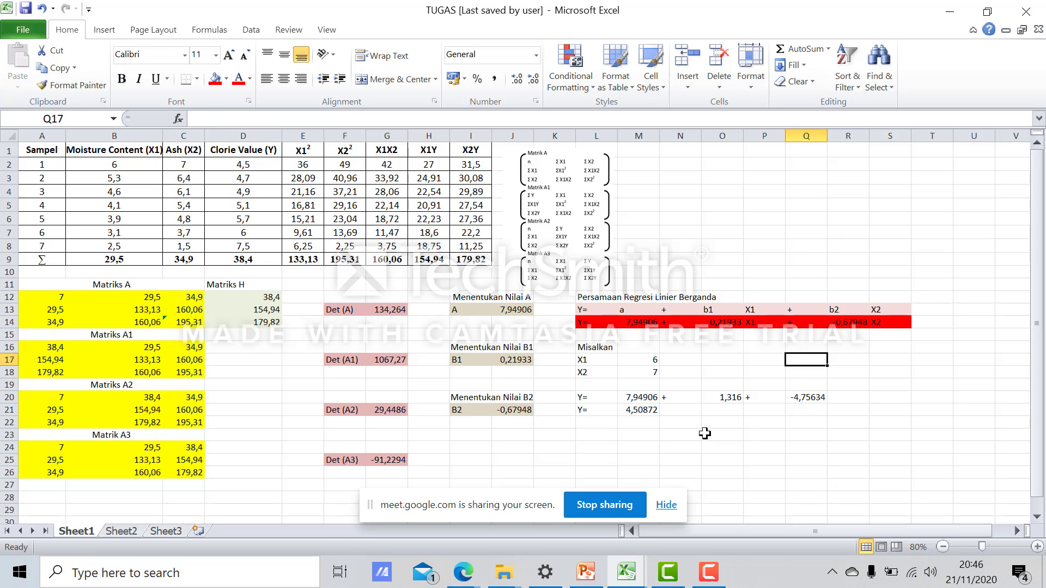
drag(581, 410, 656, 411)
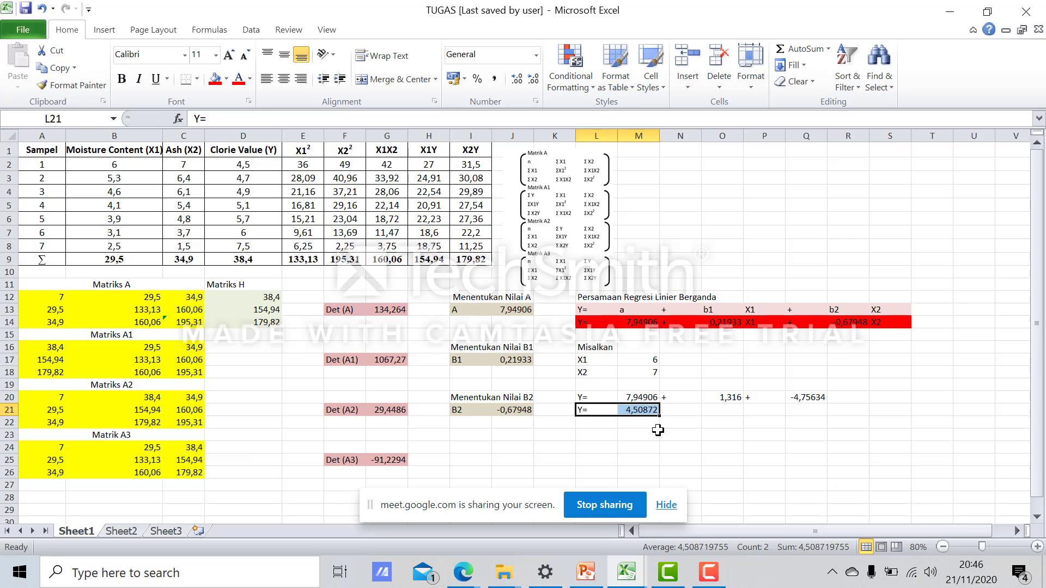
click(703, 435)
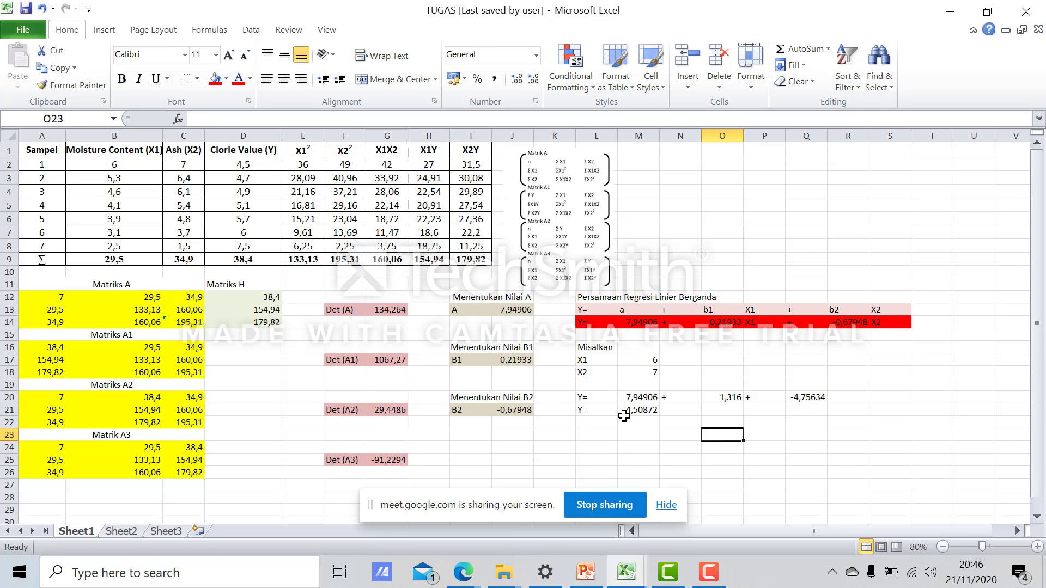
click(578, 412)
click(643, 409)
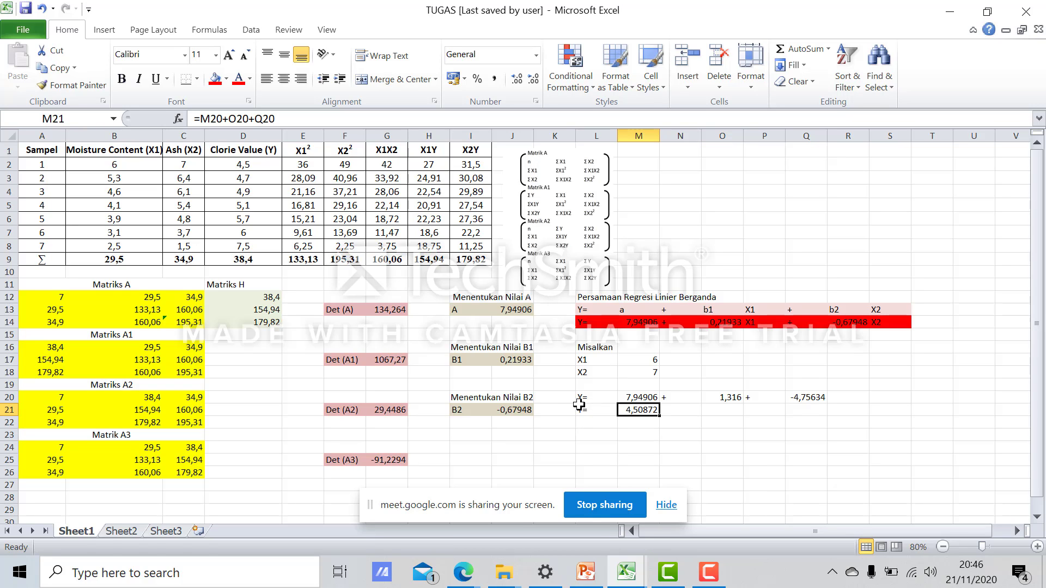
scroll(478, 325, down, 1)
scroll(479, 325, up, 1)
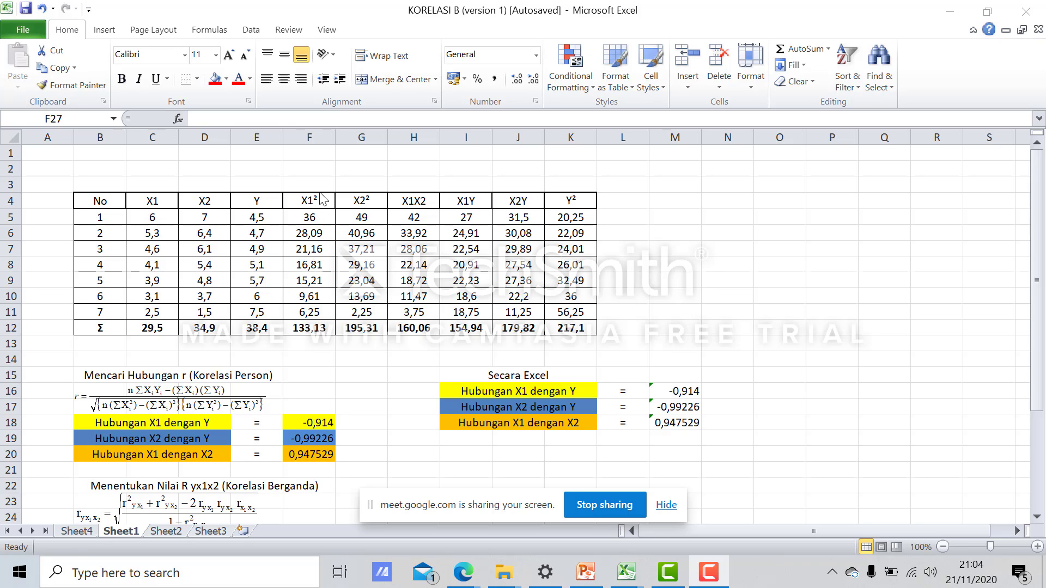
Step: Review the derived column headings from X1² to Y² in the data table of the KORELASI B workbook
click(316, 205)
drag(316, 205, 572, 208)
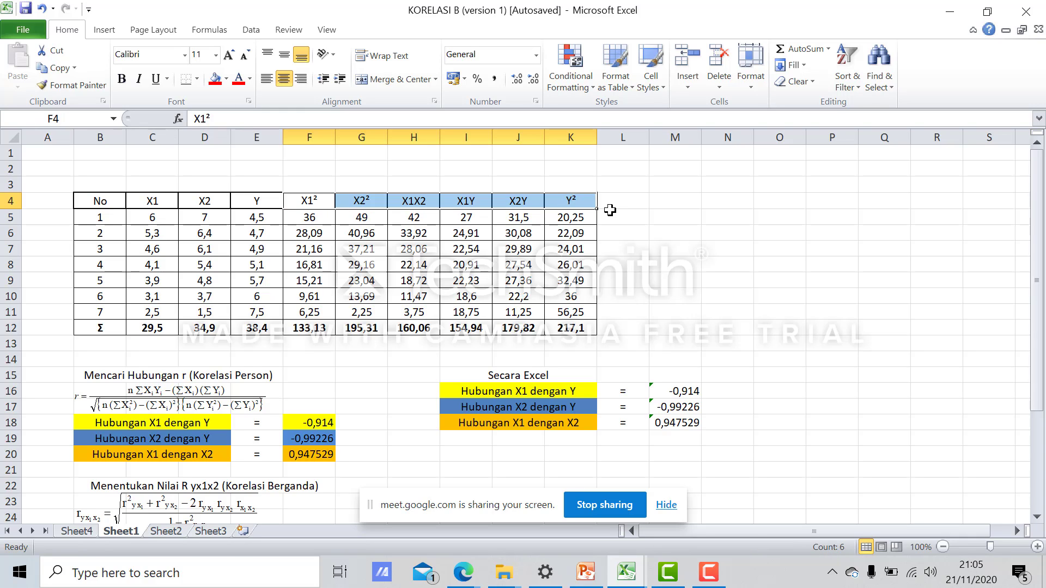
click(422, 235)
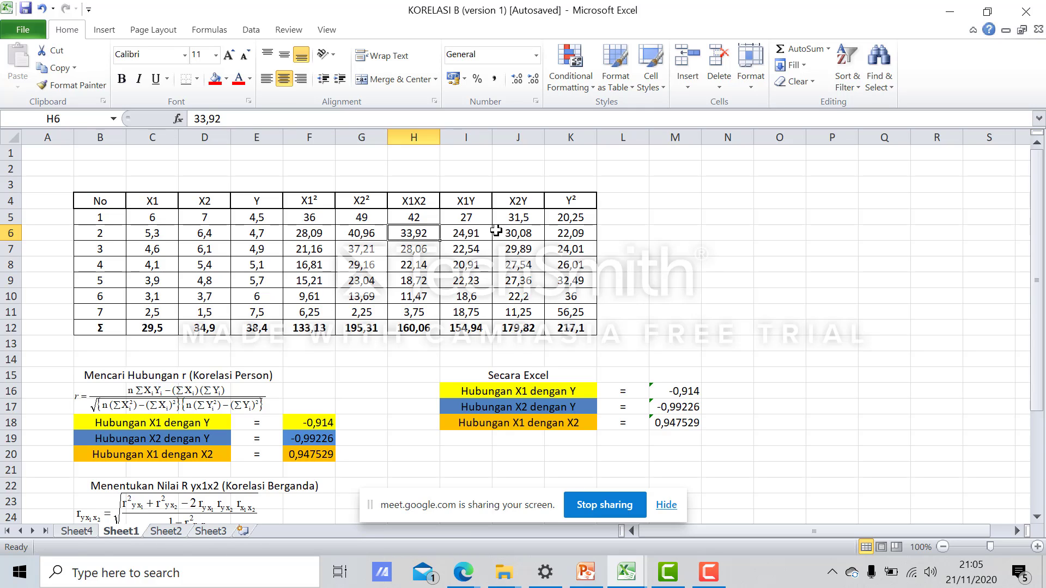
drag(309, 202, 382, 206)
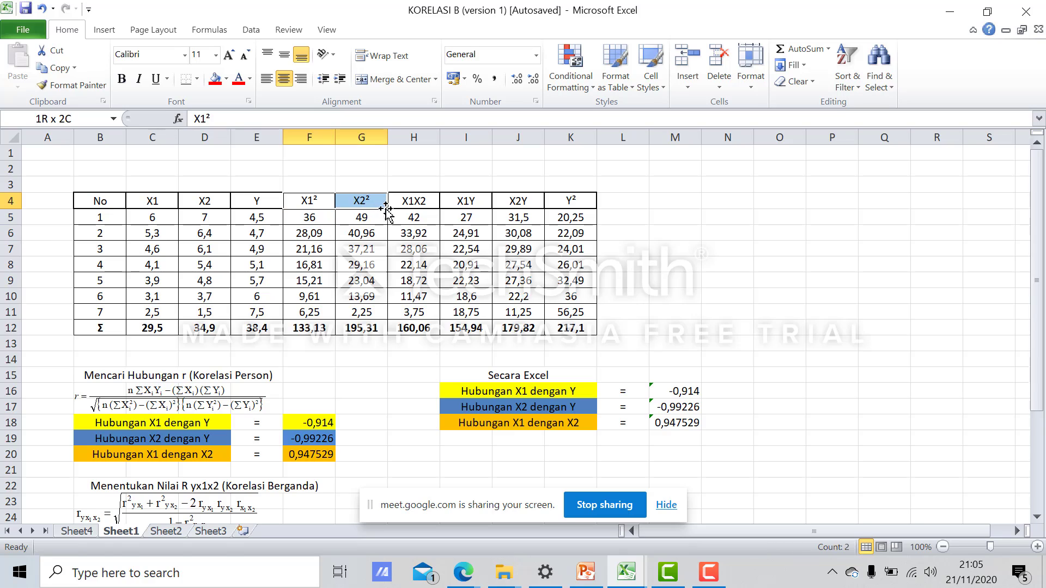
click(521, 205)
click(561, 244)
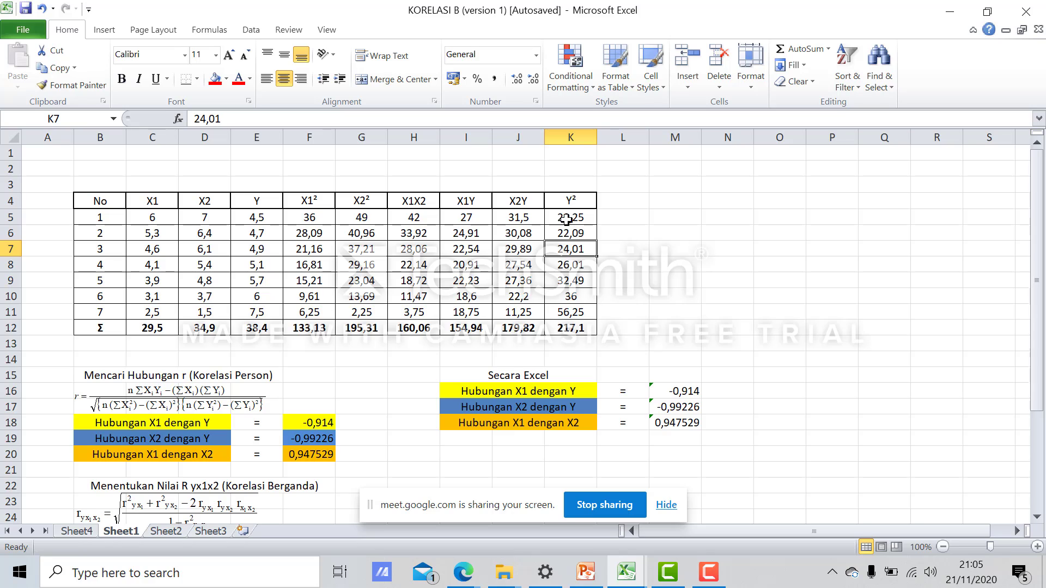
click(575, 203)
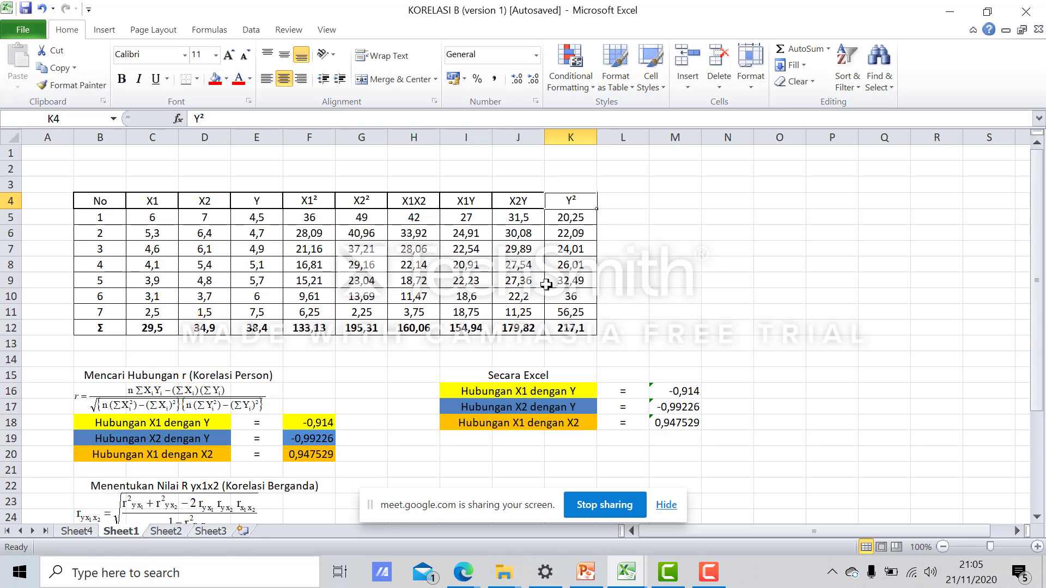
Step: Examine the correlation calculations below the data table and the Pearson r formula picture under Mencari Hubungan r
scroll(544, 282, down, 2)
scroll(544, 283, up, 1)
scroll(544, 283, down, 2)
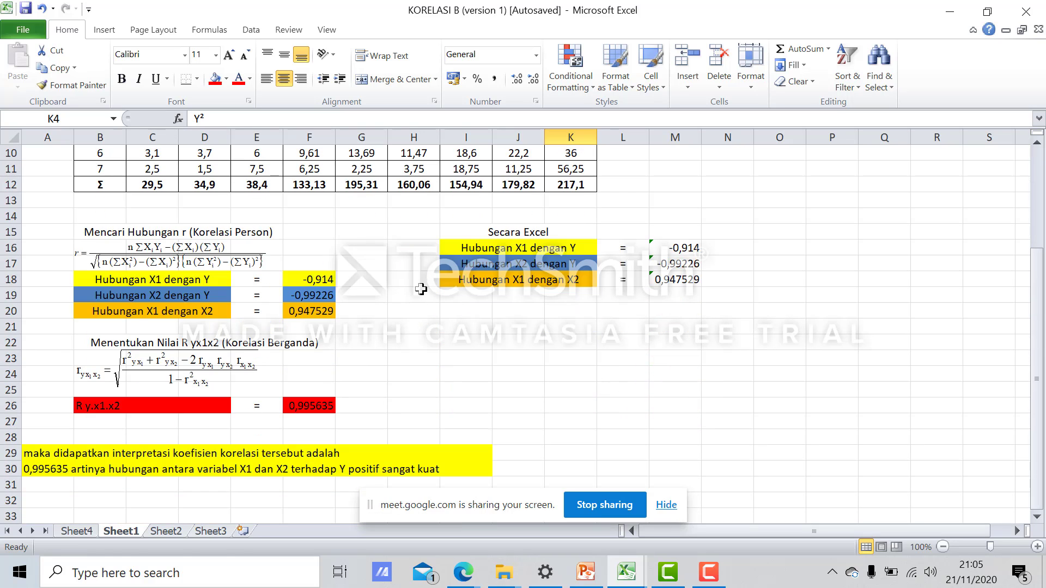
scroll(308, 278, down, 1)
scroll(307, 273, up, 1)
click(255, 263)
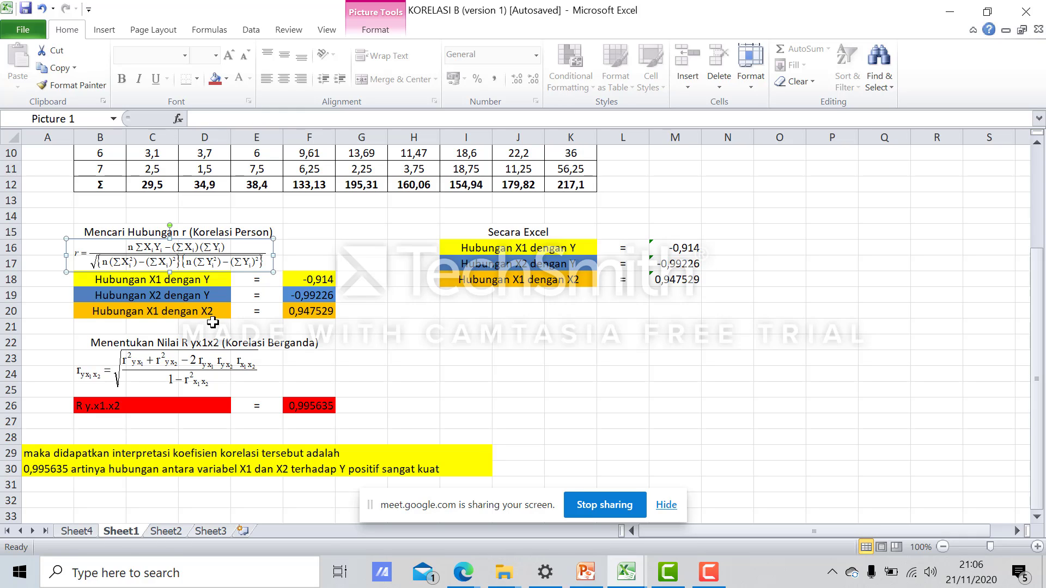
click(378, 309)
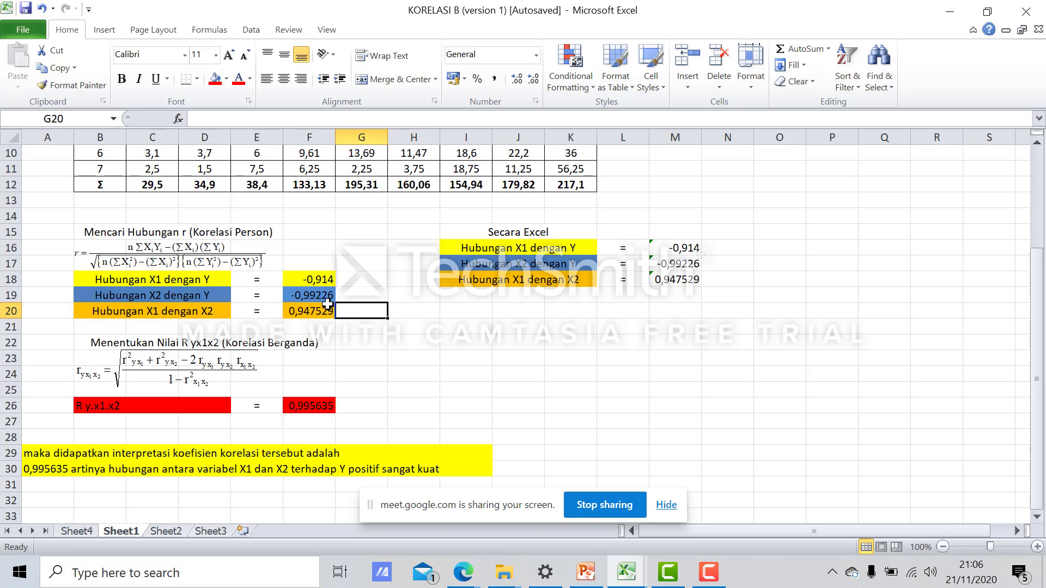
Step: Inspect the manual Pearson formula for Hubungan X1 dengan Y and compare its references with the data table
click(326, 278)
double_click(326, 278)
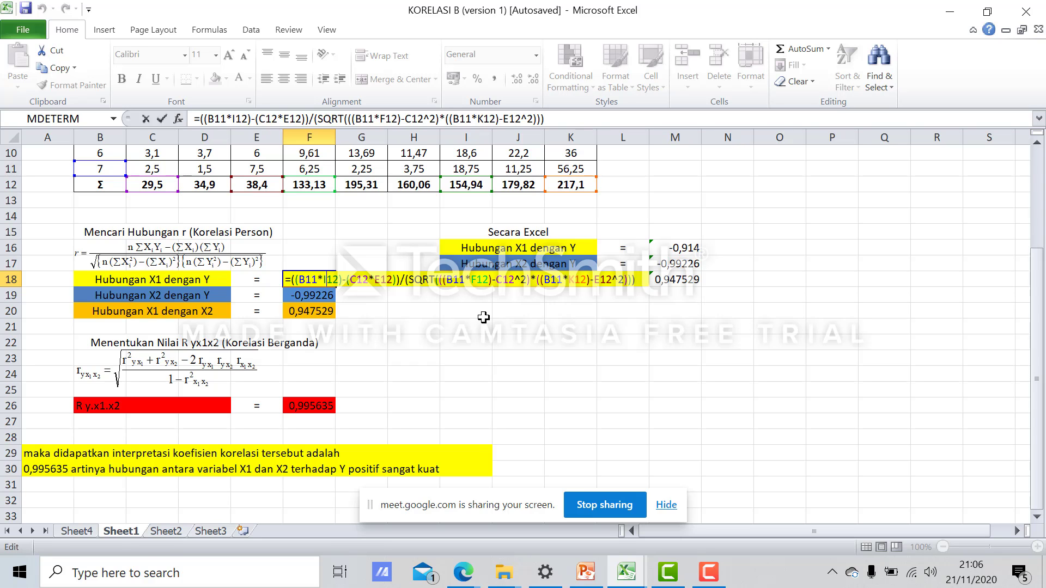
scroll(484, 317, up, 3)
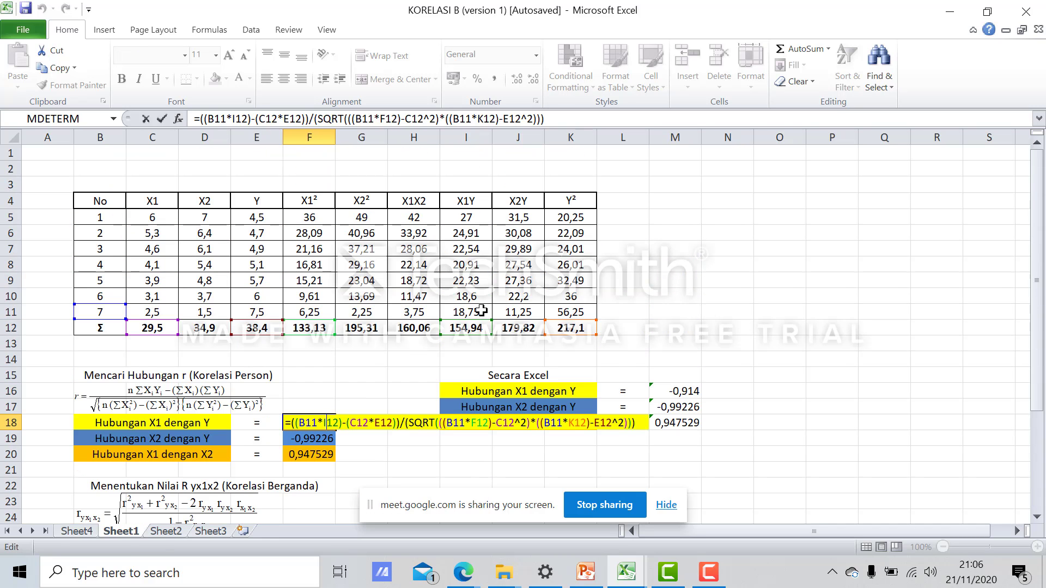
scroll(482, 311, down, 1)
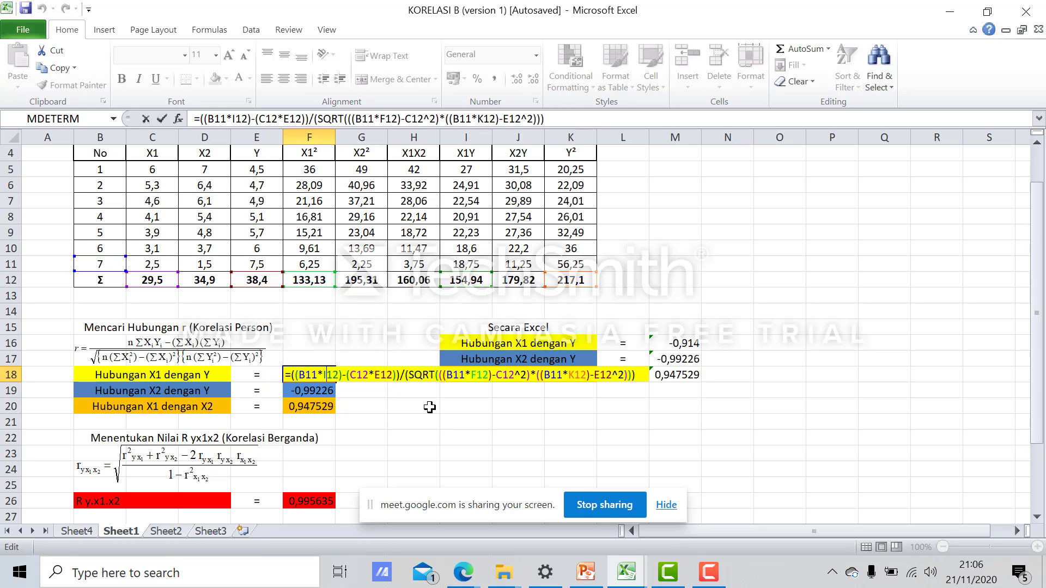
key(Return)
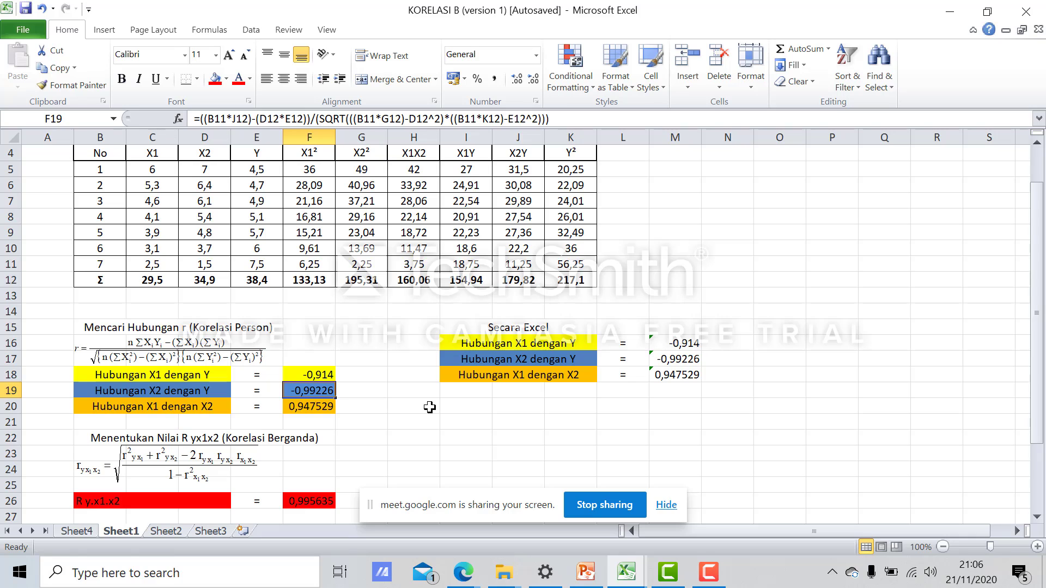
Step: Inspect the manual Pearson formulas for Hubungan X2 dengan Y and Hubungan X1 dengan X2 against the data table
scroll(346, 390, down, 1)
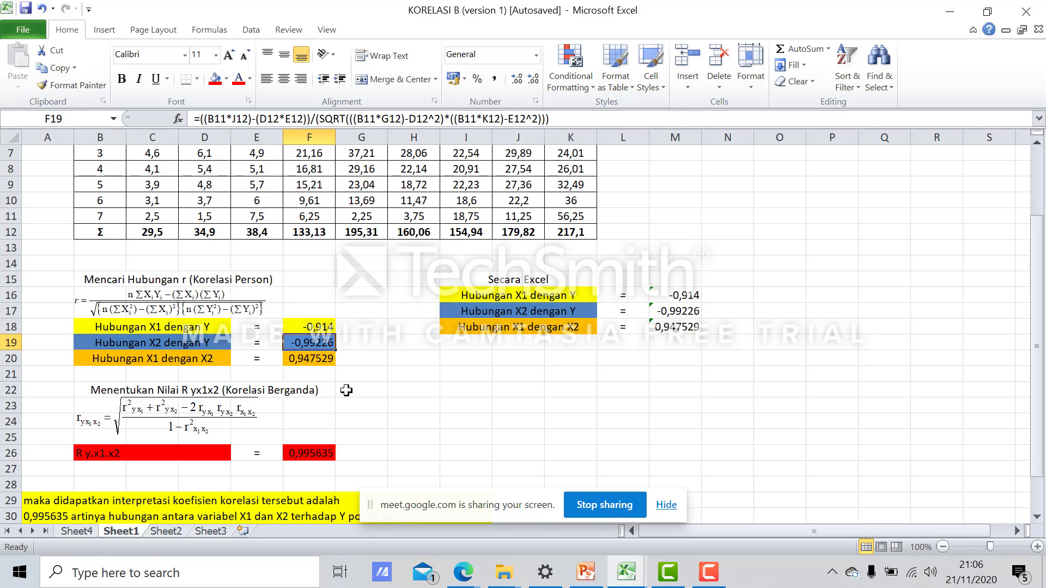
double_click(329, 345)
key(Return)
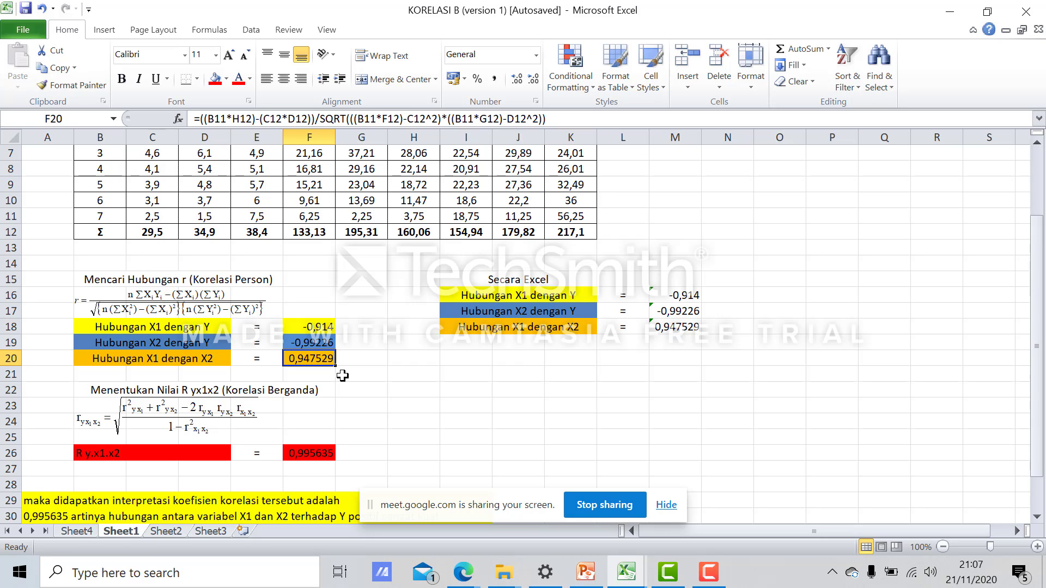
scroll(342, 376, down, 1)
scroll(342, 375, up, 2)
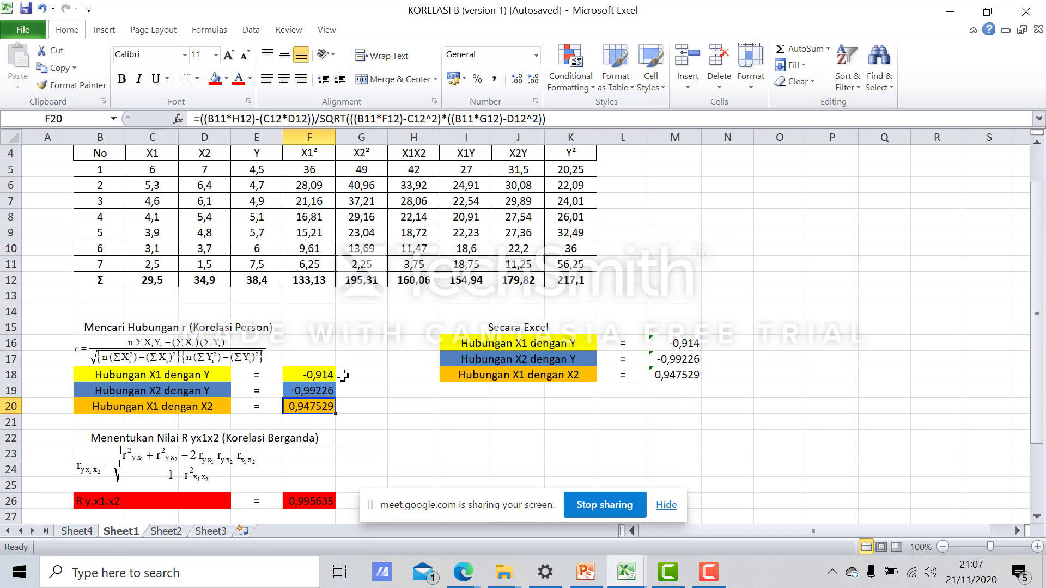
scroll(342, 376, up, 1)
scroll(342, 375, down, 2)
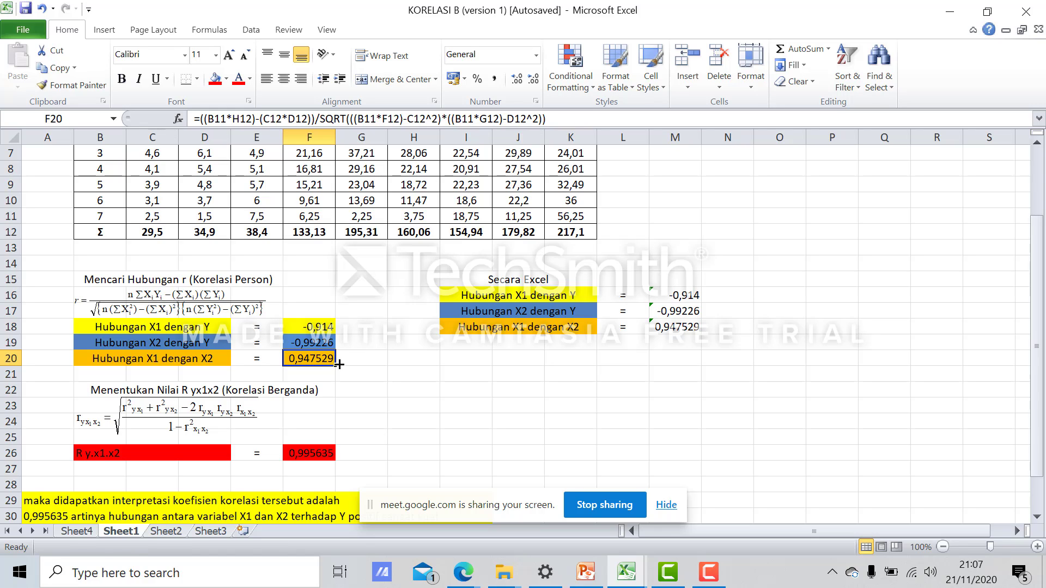
double_click(331, 359)
key(Return)
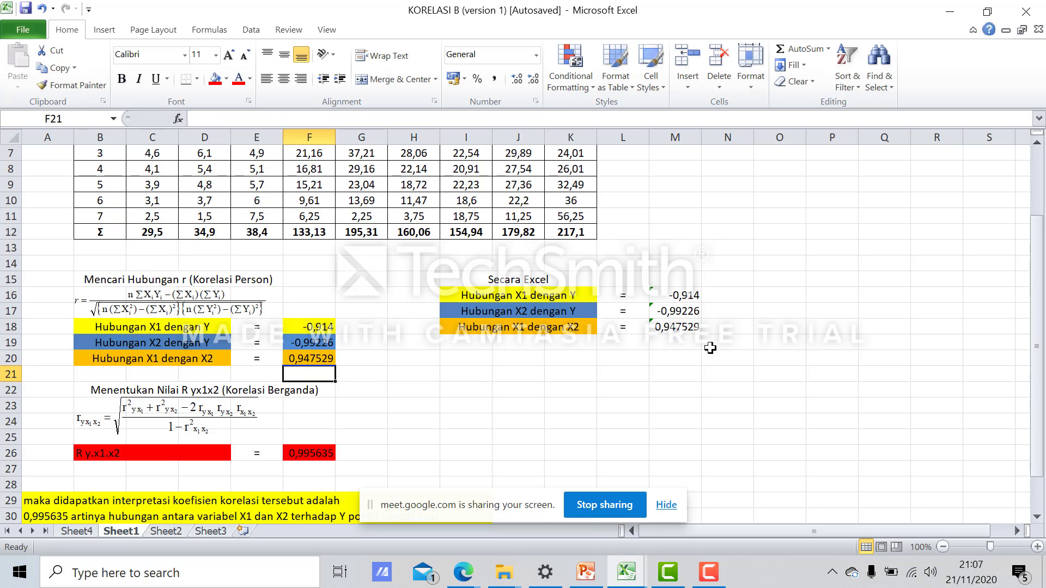
Step: Inspect the CORREL formula for Hubungan X1 dengan Y under Secara Excel and compare its ranges with the X1 and Y columns
scroll(710, 348, up, 1)
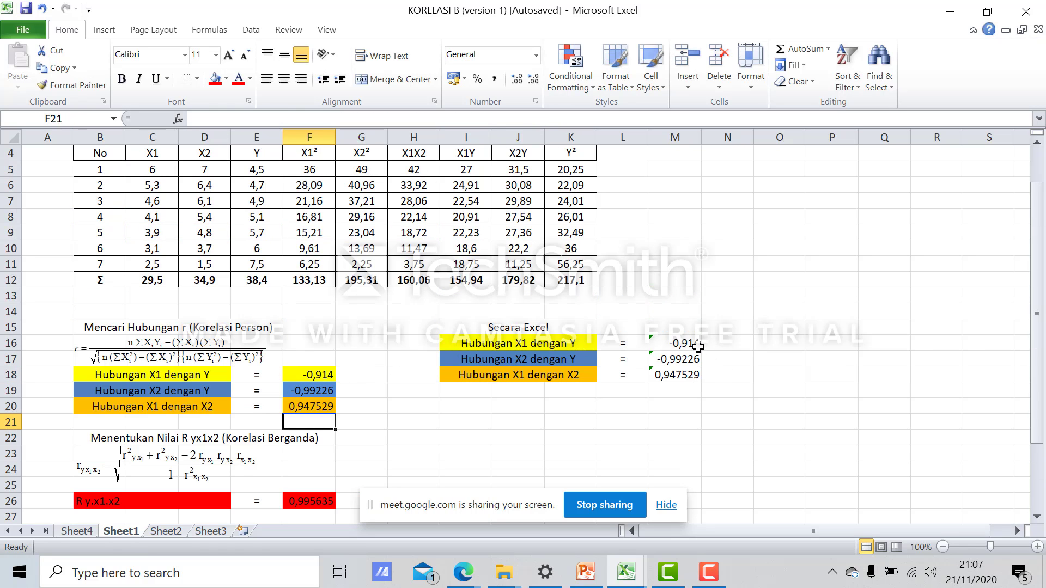
click(486, 326)
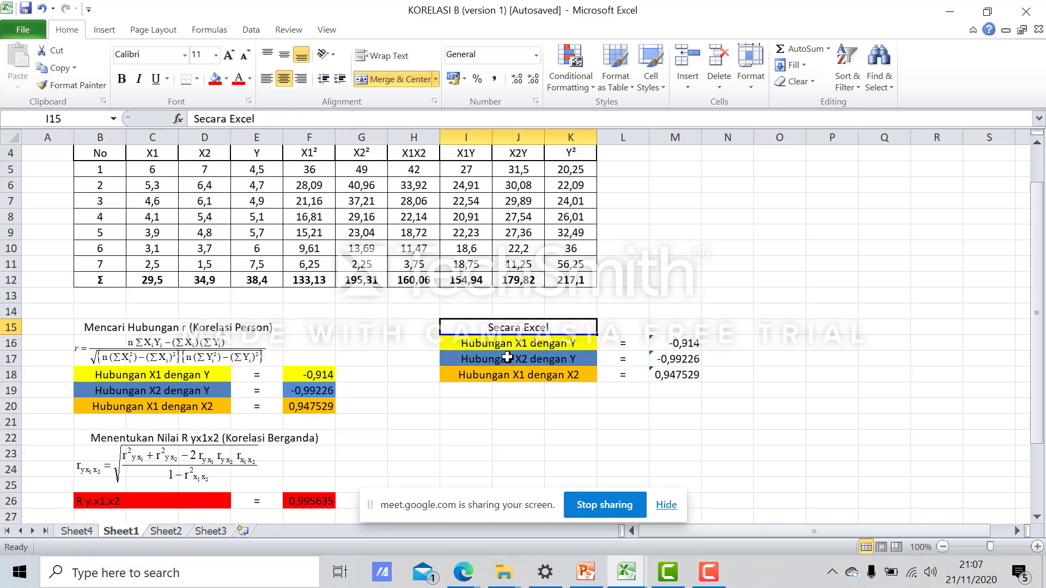
click(740, 330)
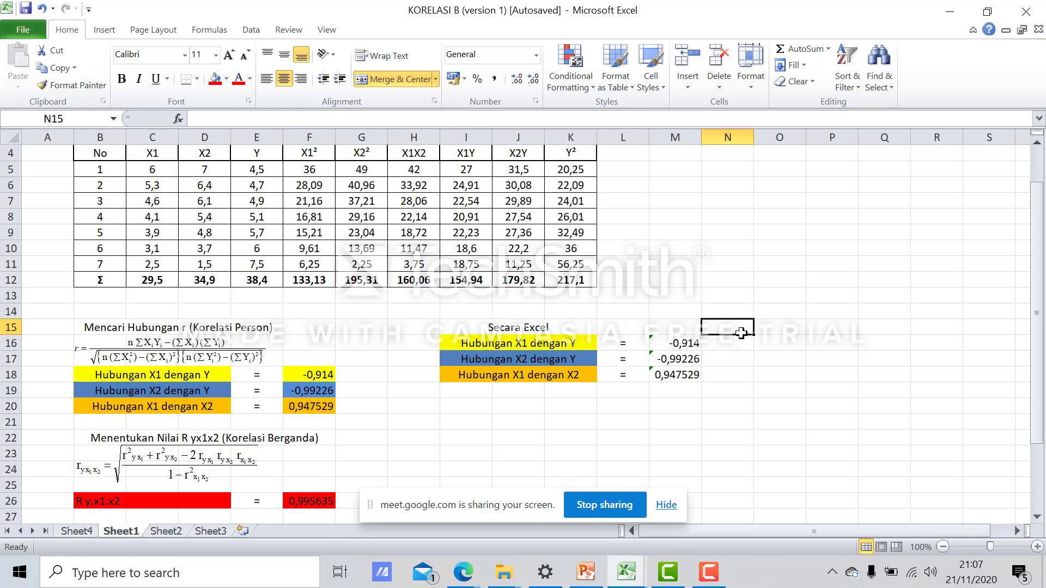
double_click(693, 343)
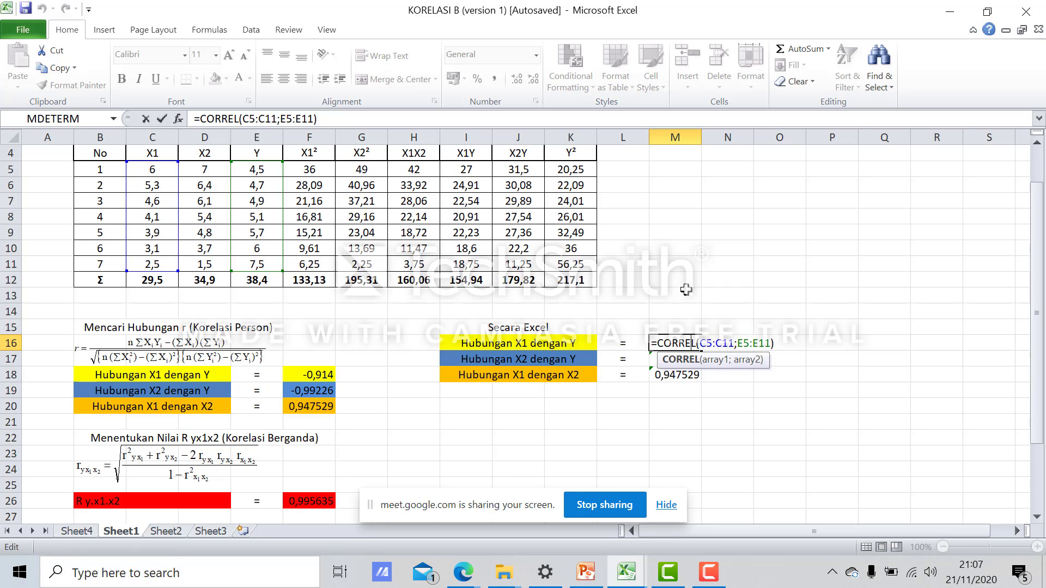
key(Return)
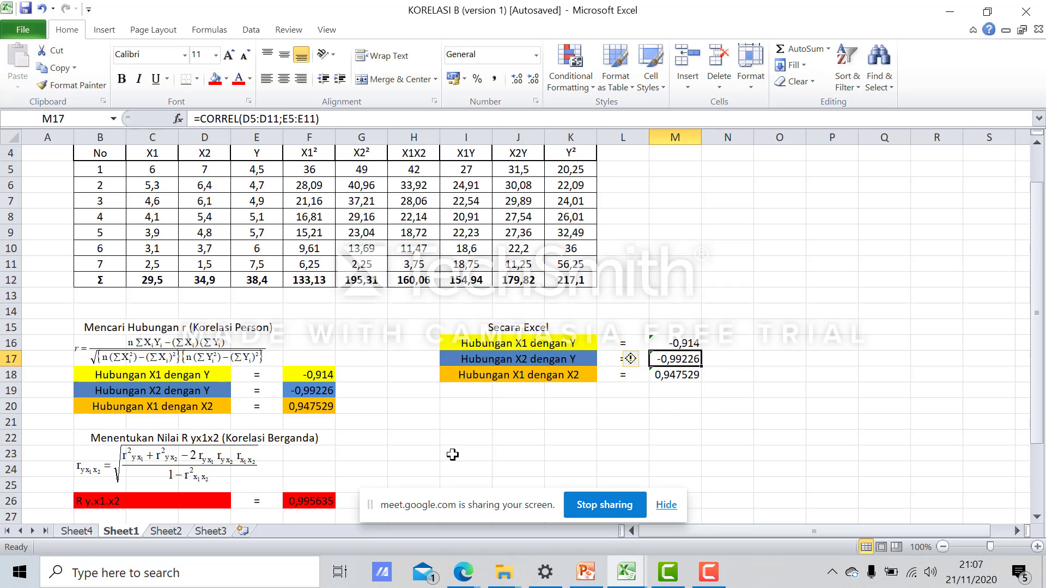
Step: Examine the multiple correlation formula picture under Menentukan Nilai R yx1x2 and relate its r terms to the Pearson results above
scroll(569, 369, down, 2)
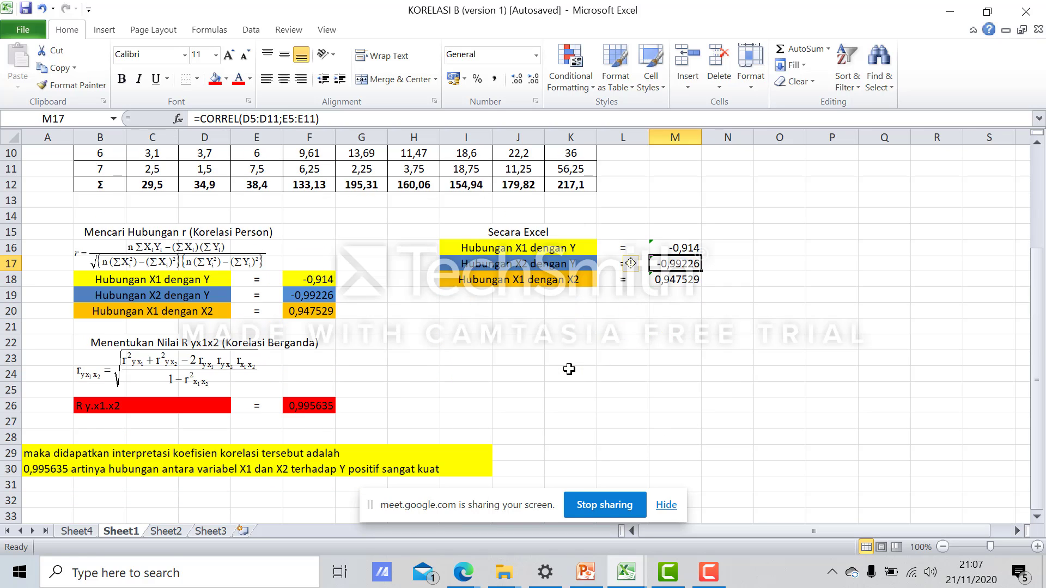
scroll(569, 369, down, 1)
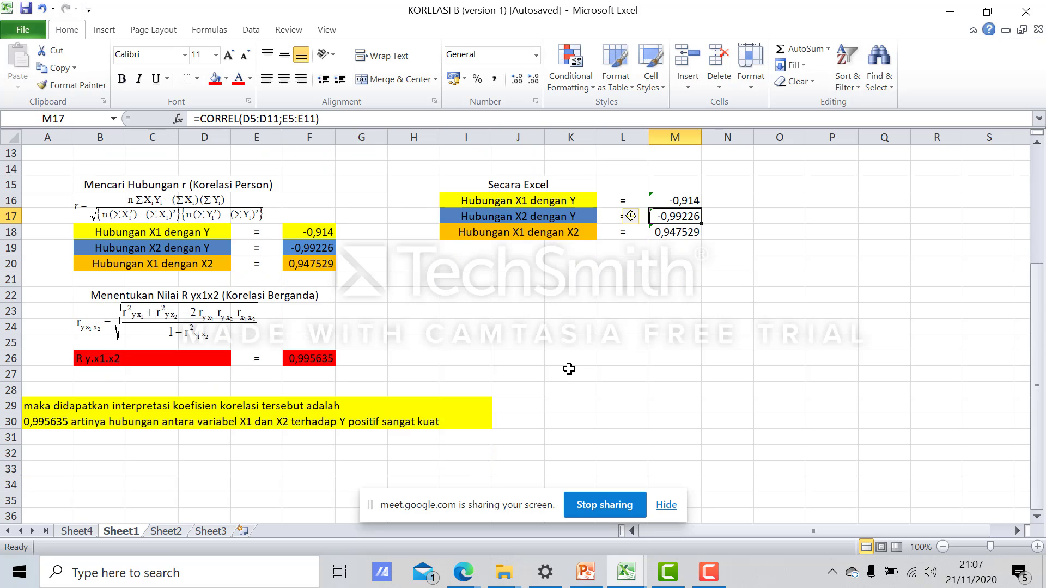
scroll(569, 369, down, 2)
scroll(569, 369, down, 1)
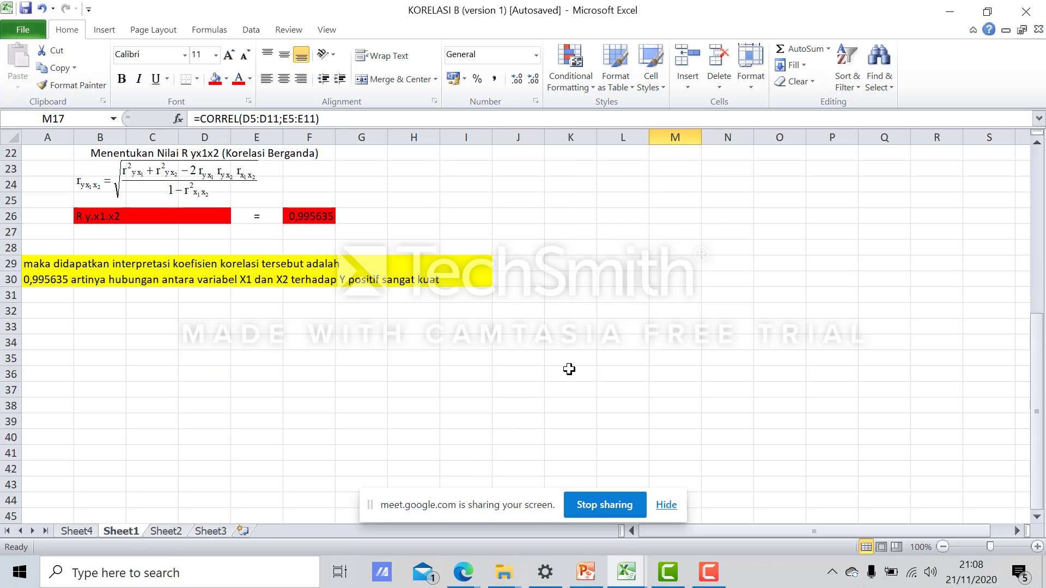
scroll(569, 369, up, 1)
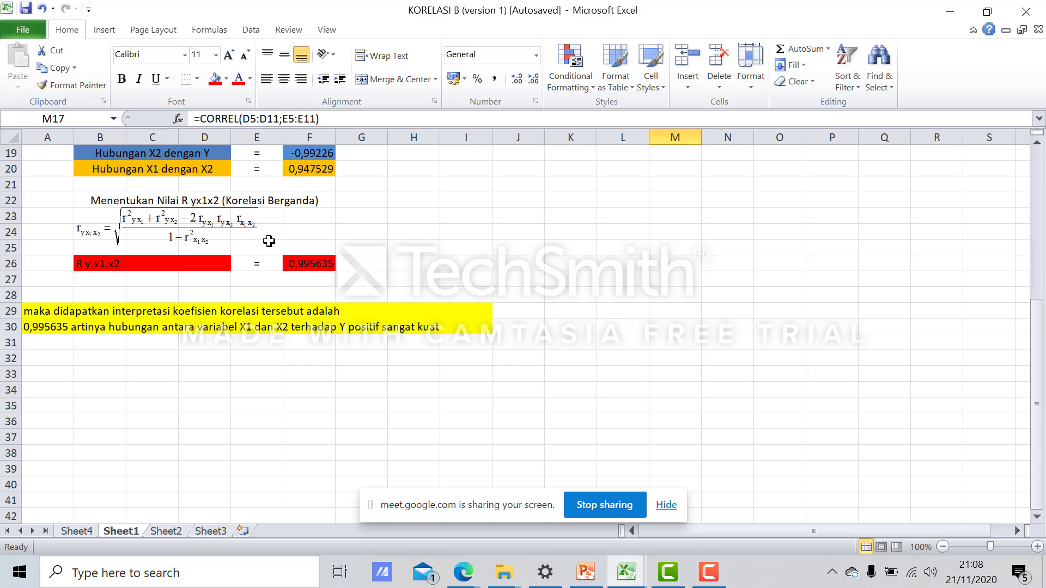
click(264, 233)
click(209, 226)
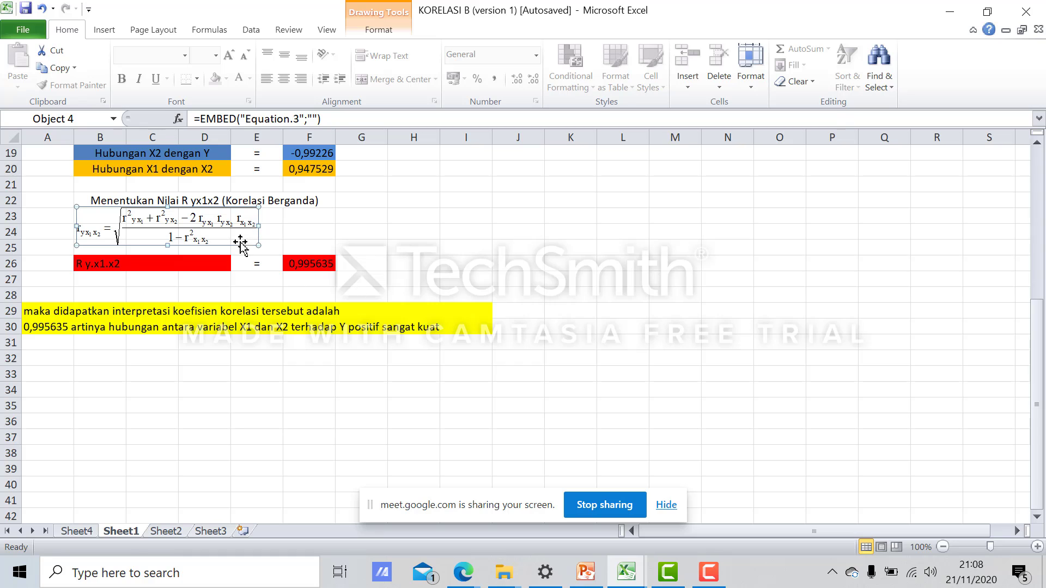
scroll(400, 324, up, 1)
scroll(399, 324, up, 1)
scroll(399, 325, down, 1)
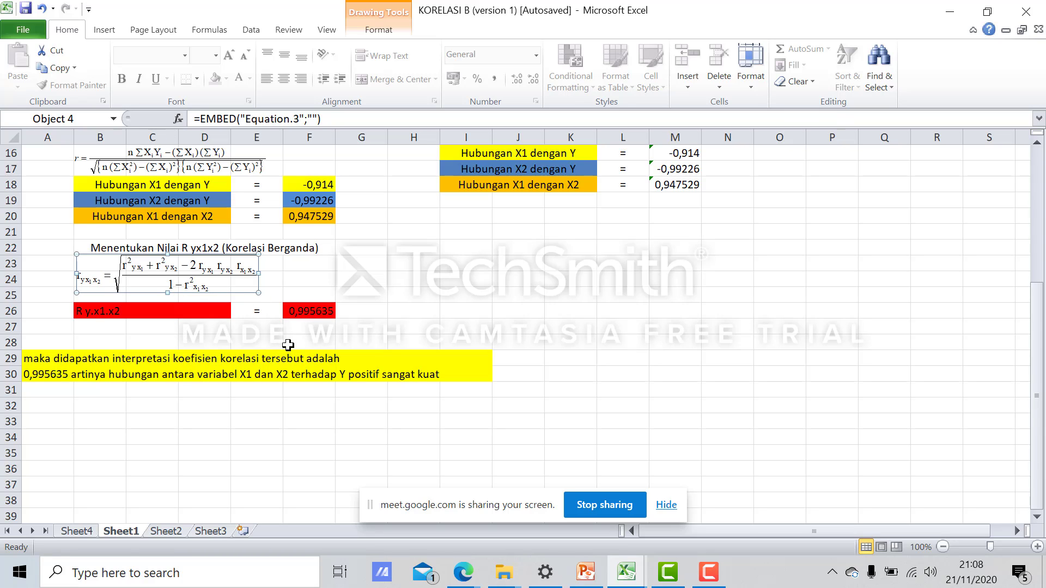
Step: Inspect the manual SQRT formula behind R y.x1.x2 and compare its references with the three Pearson results and the formula picture
scroll(383, 333, up, 1)
scroll(383, 333, down, 1)
click(319, 312)
double_click(319, 312)
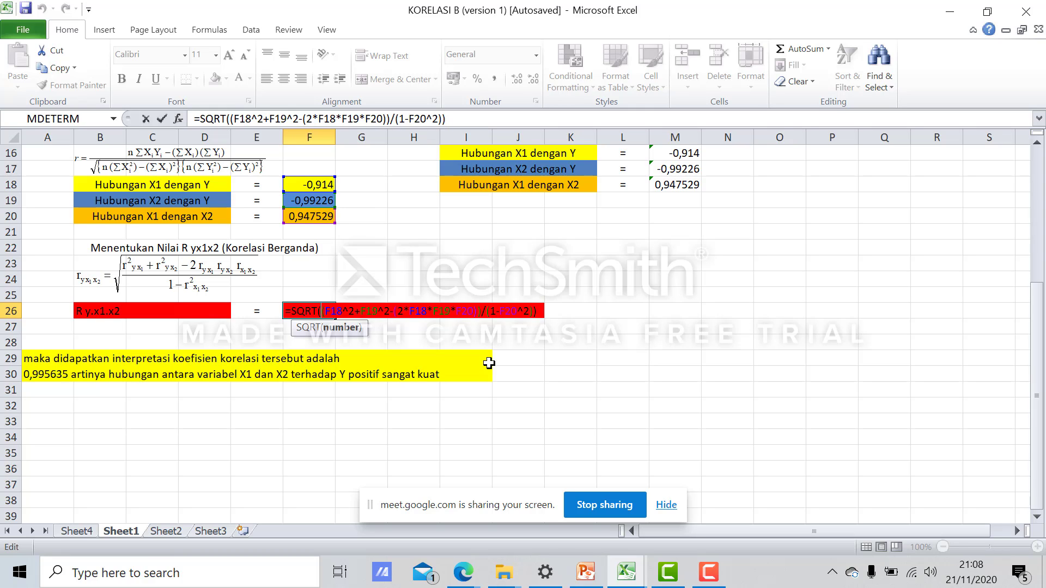
scroll(489, 363, up, 1)
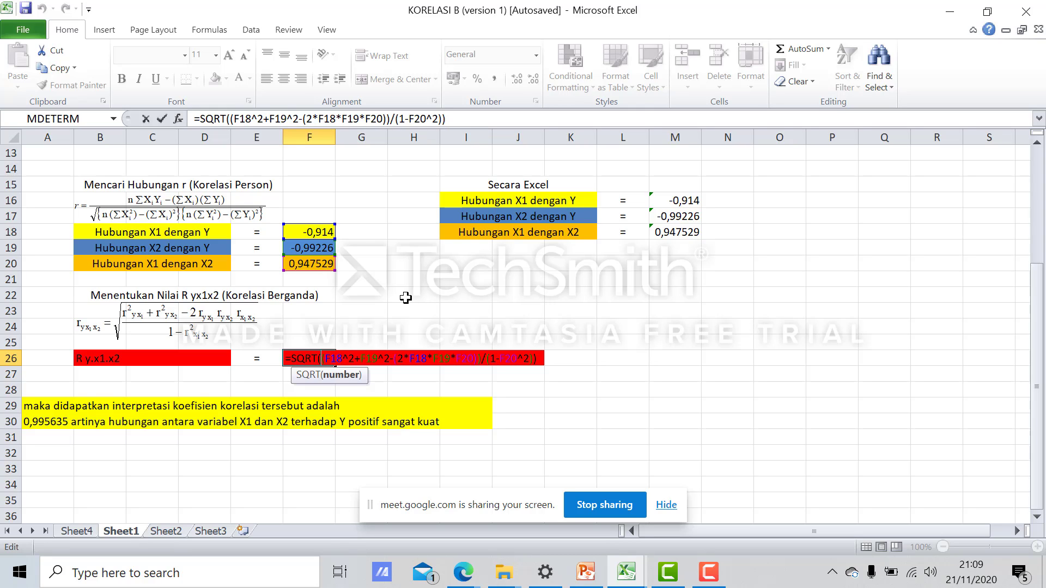
key(Return)
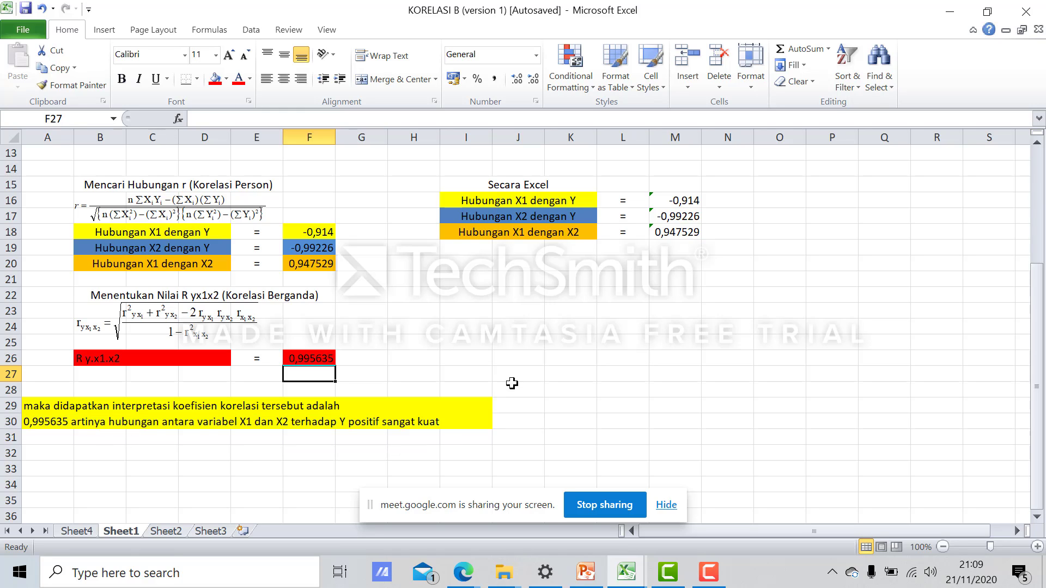
scroll(516, 376, up, 4)
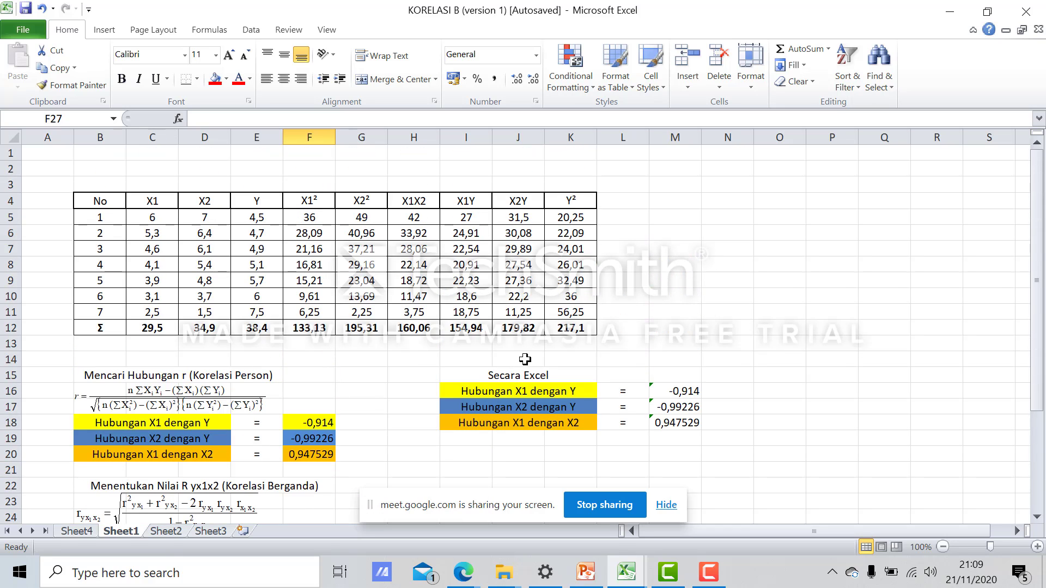
scroll(579, 350, down, 1)
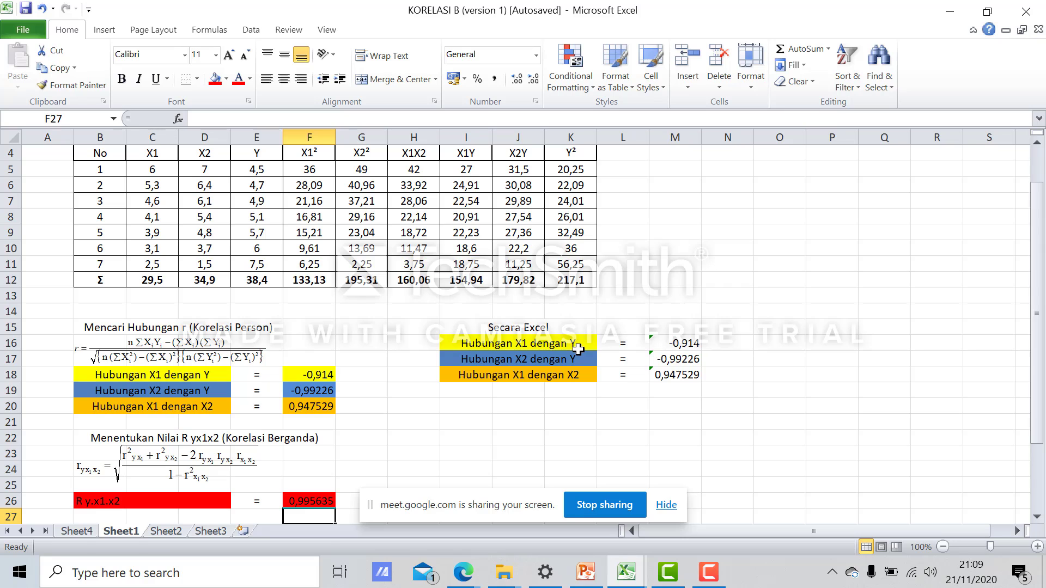
scroll(579, 350, up, 1)
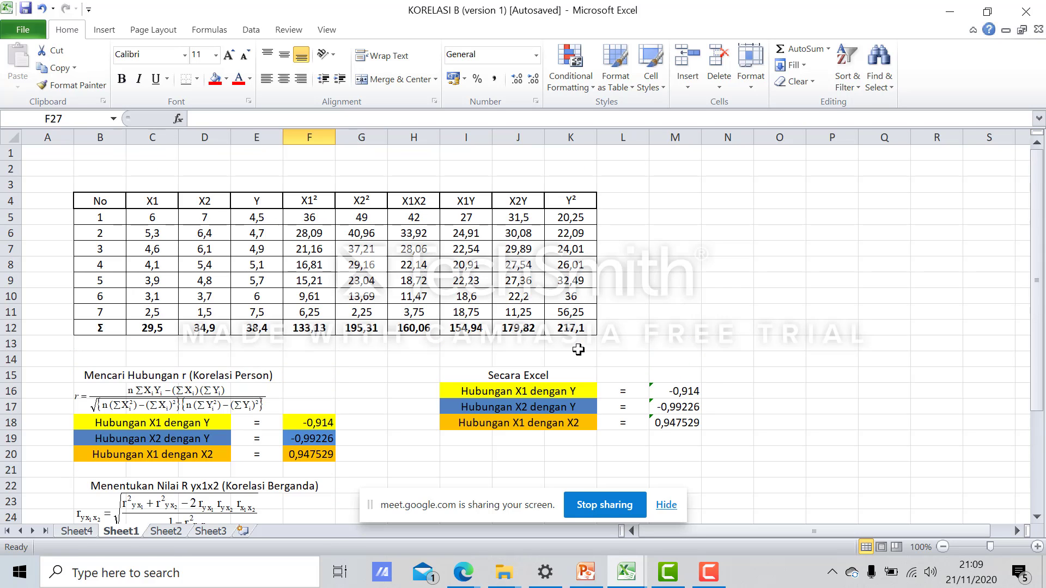
scroll(579, 350, down, 1)
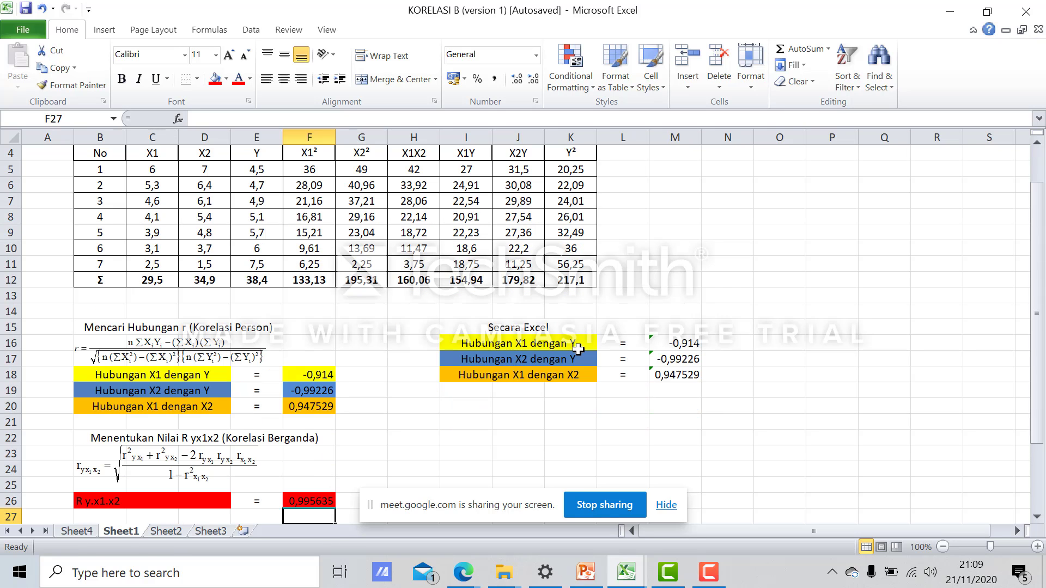
click(709, 572)
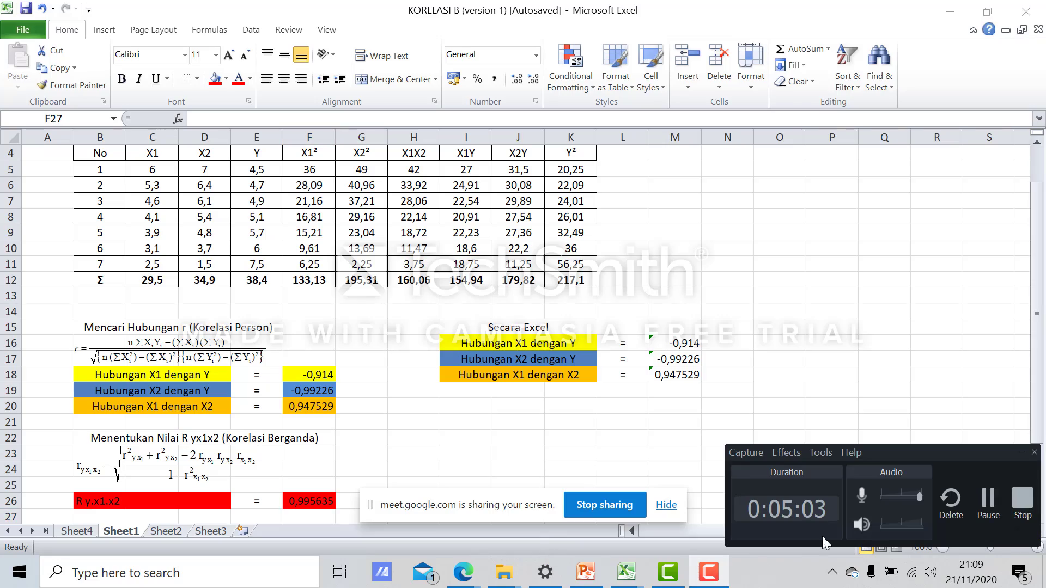